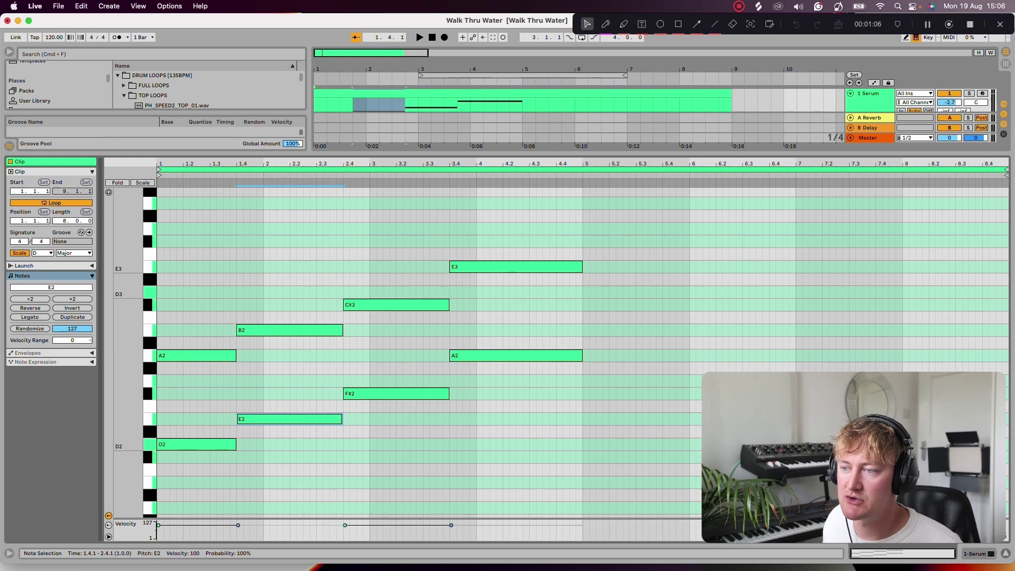
- Try to move the A2 note of the last chord slightly earlier, to 3.3.4
mouse_move(497, 356)
left_mouse_down()
mouse_move(497, 305)
mouse_move(475, 292)
mouse_move(476, 267)
mouse_move(482, 357)
left_mouse_up()
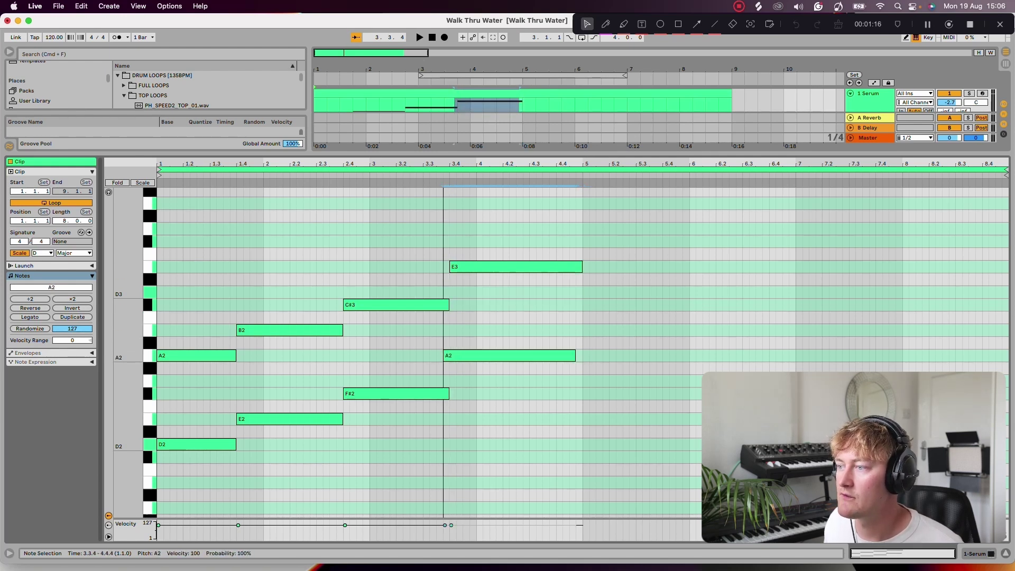
- Hide the clip's note editor, show the Serum instrument on the 1 Serum track and initialise its preset
key("super+alt+l")
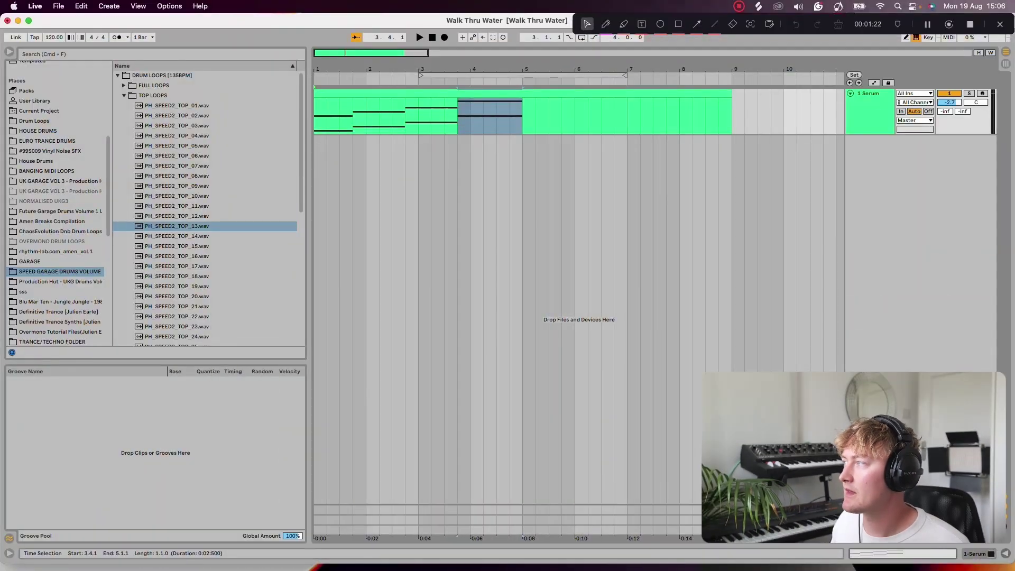
double_click(869, 94)
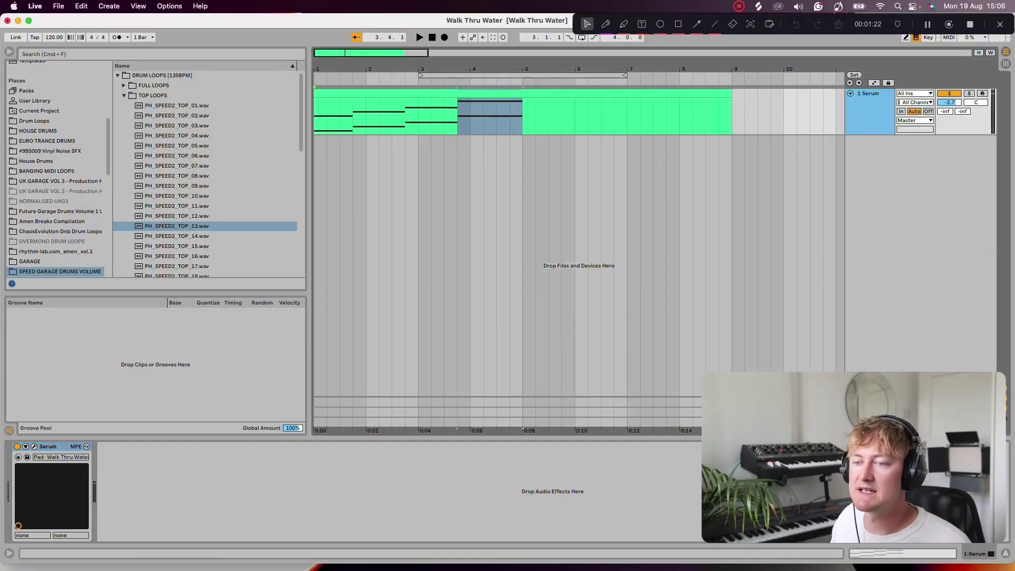
left_click(34, 446)
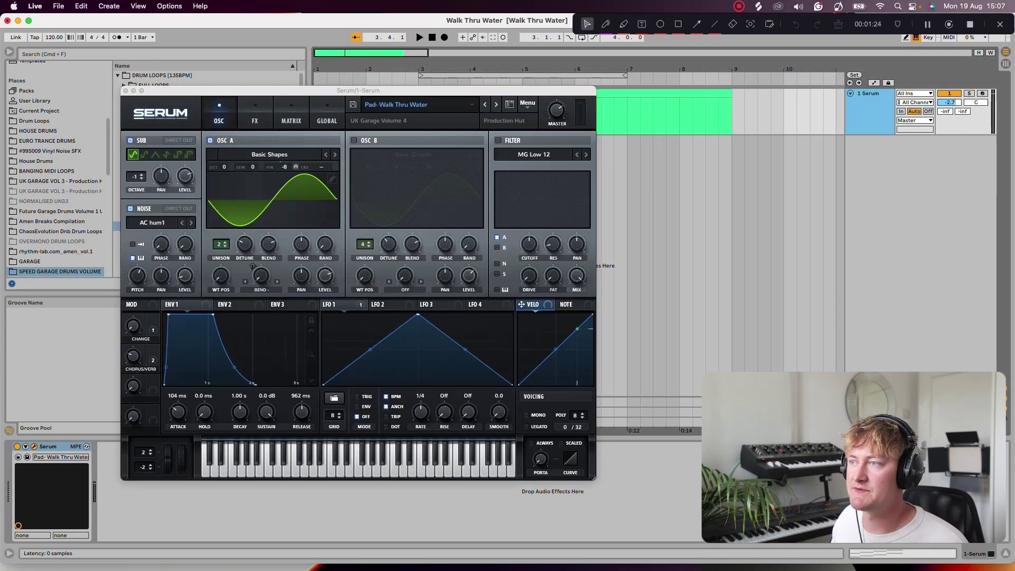
left_click(528, 102)
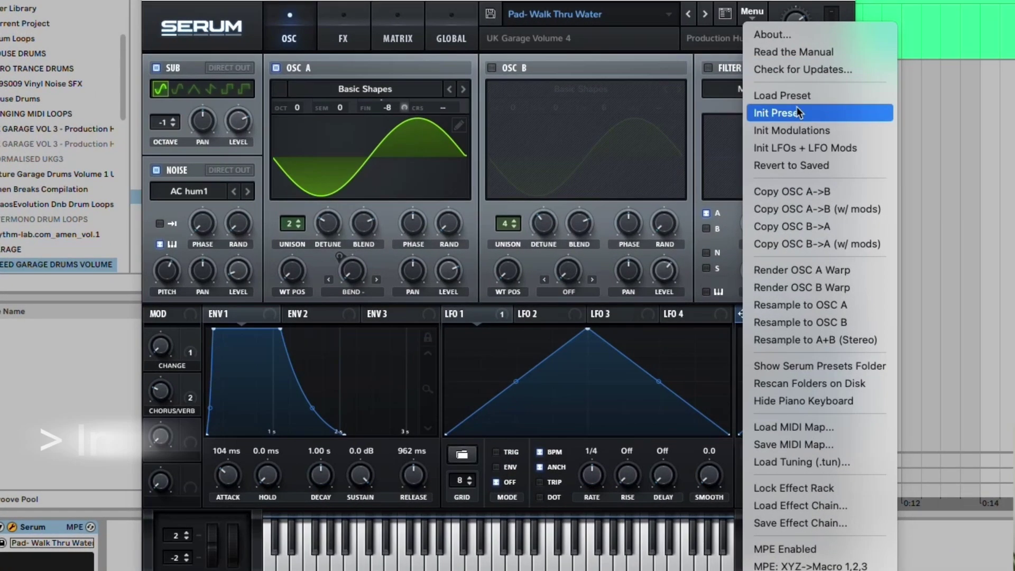
left_click(798, 112)
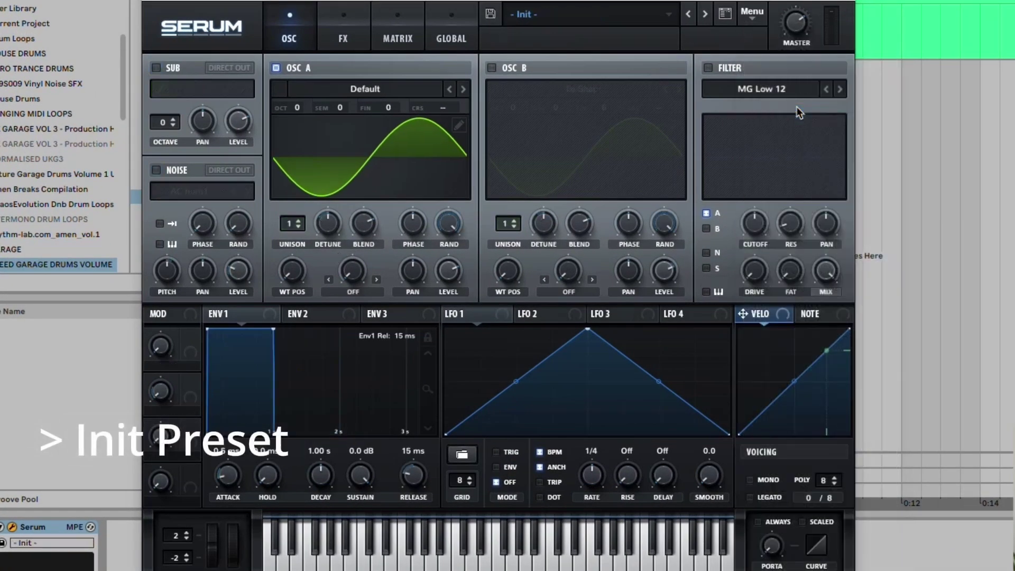
- Load the Analog wavetable Basic Shapes into oscillator A
left_click(365, 89)
mouse_move(365, 109)
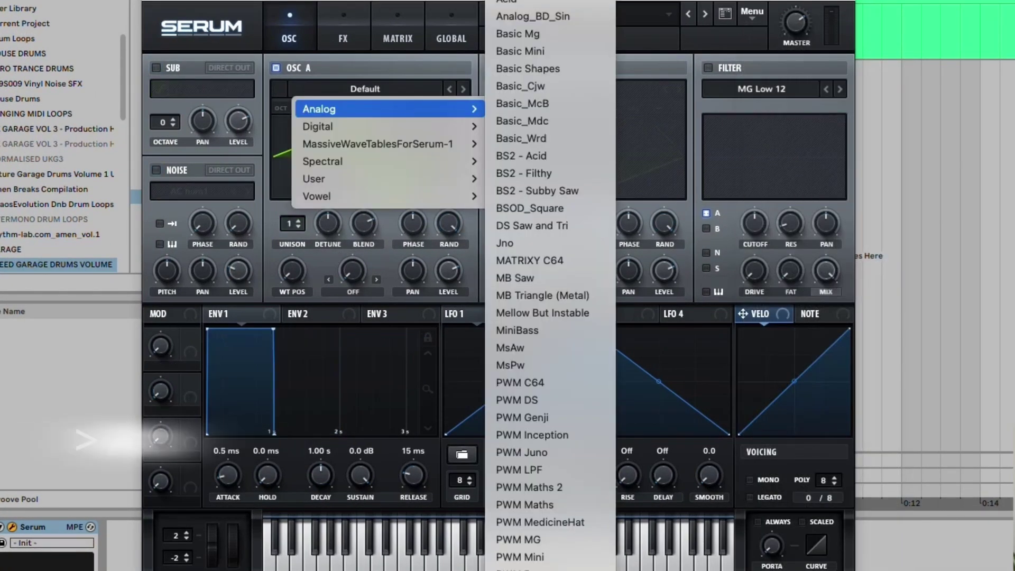
left_click(527, 68)
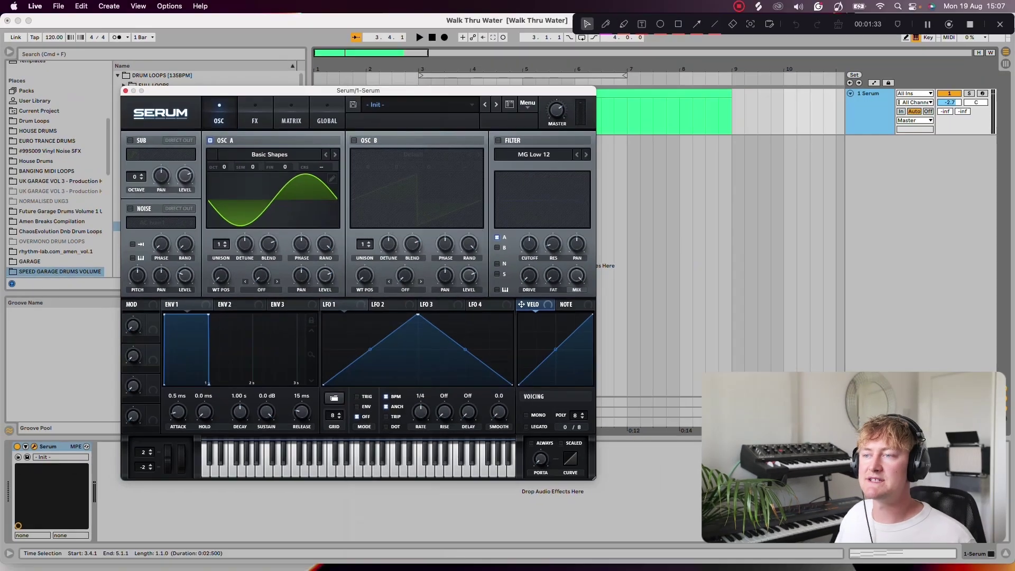
- Raise oscillator A's wavetable position to the square wave and audition the chords
mouse_move(221, 275)
left_mouse_down()
mouse_move(221, 217)
mouse_move(221, 288)
mouse_move(221, 264)
left_mouse_up()
key("space")
key("space")
key("space")
key("space")
key("space")
key("space")
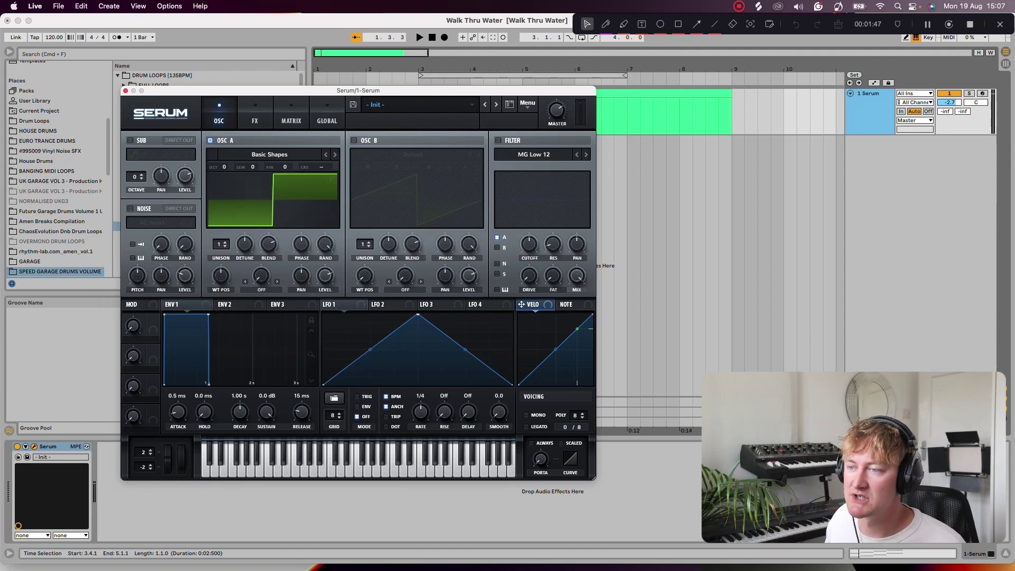
- Raise oscillator A's wavetable position through the pulse waves to 6 while auditioning the chords
left_click_drag(220, 276, 221, 268)
key("space")
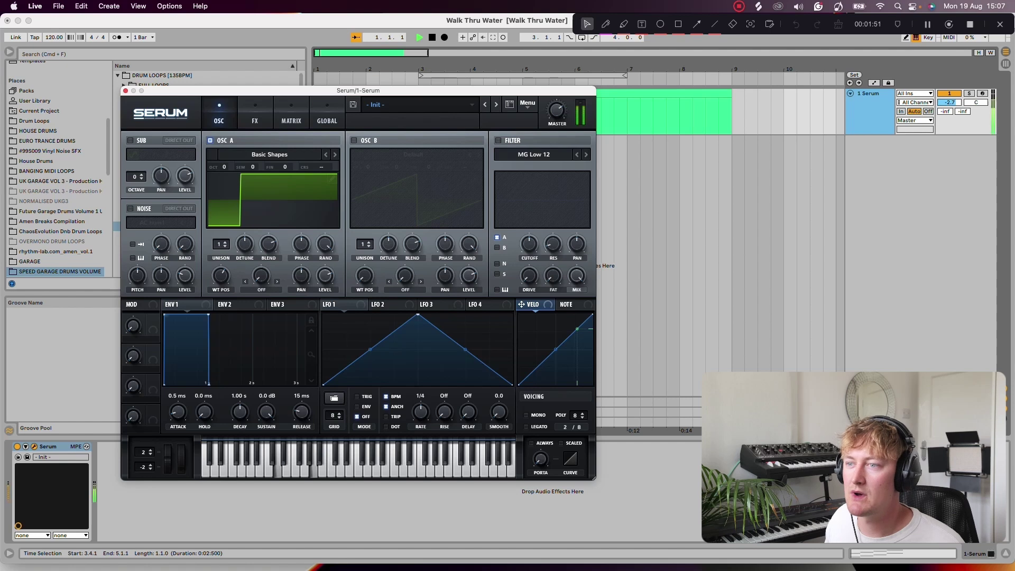
left_click_drag(220, 268, 221, 259)
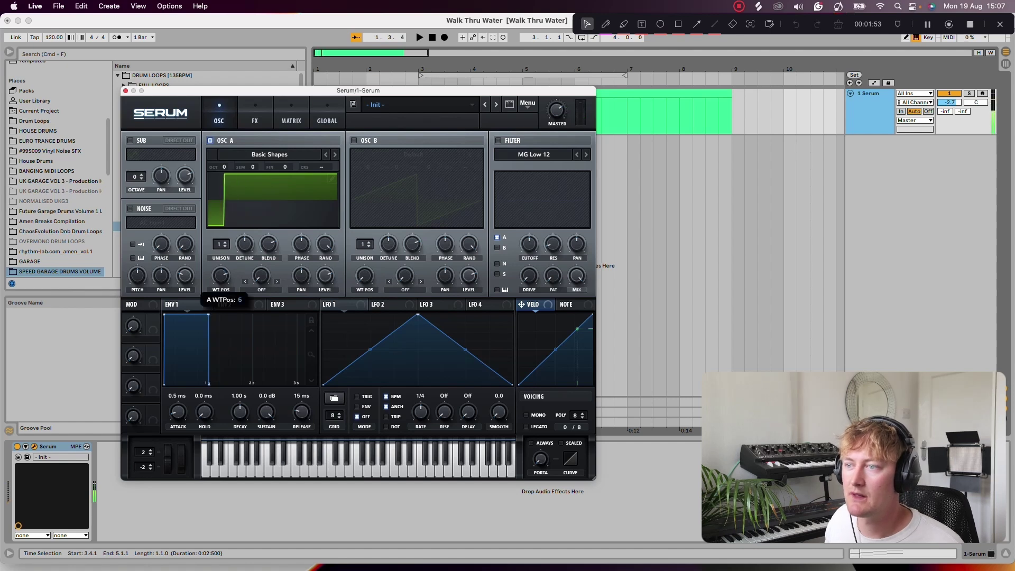
key("space")
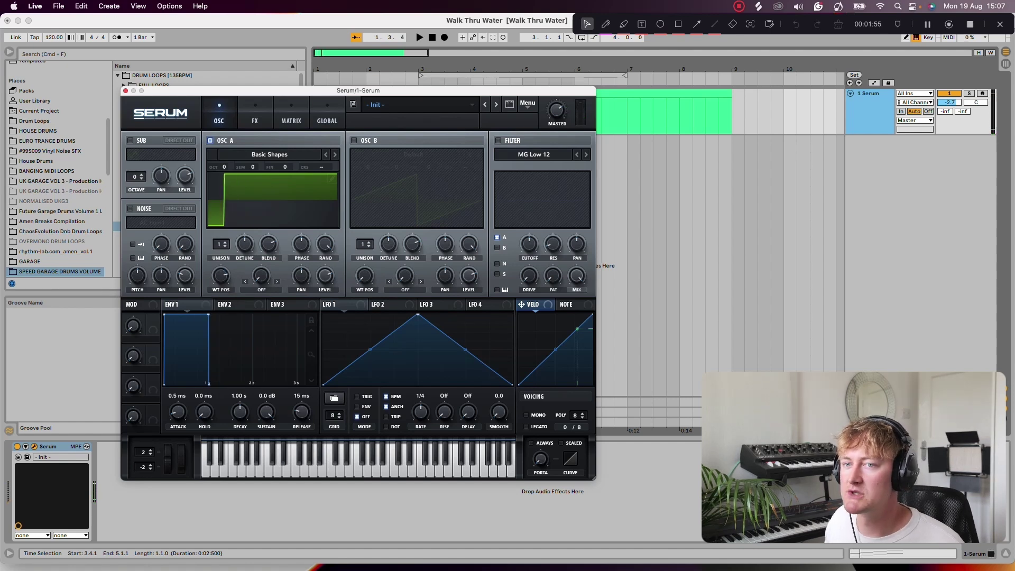
- Switch oscillator A's wavetable position to the saw wave and audition the chords
key("space")
key("space")
left_click_drag(223, 275, 223, 256)
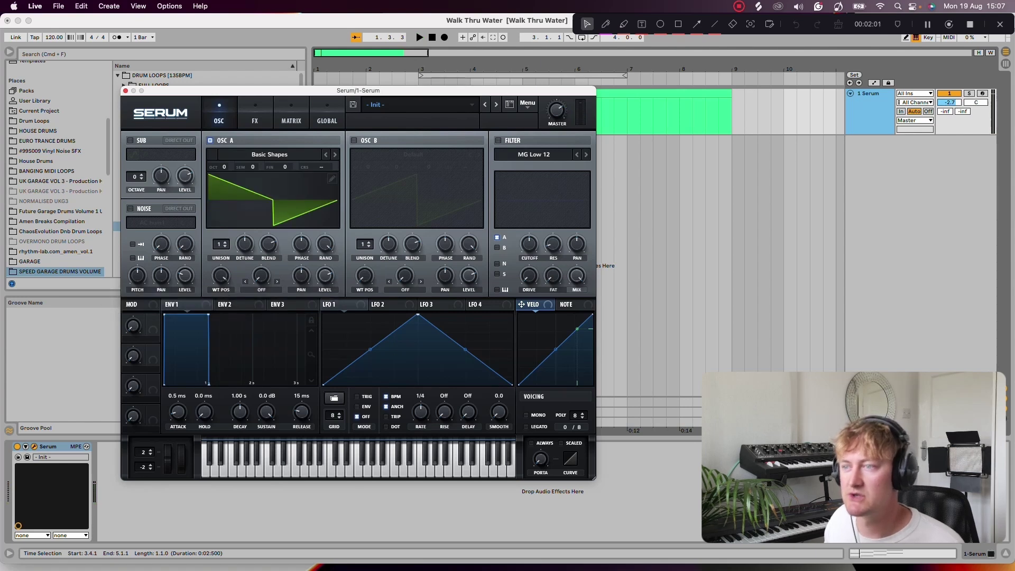
key("space")
key("space")
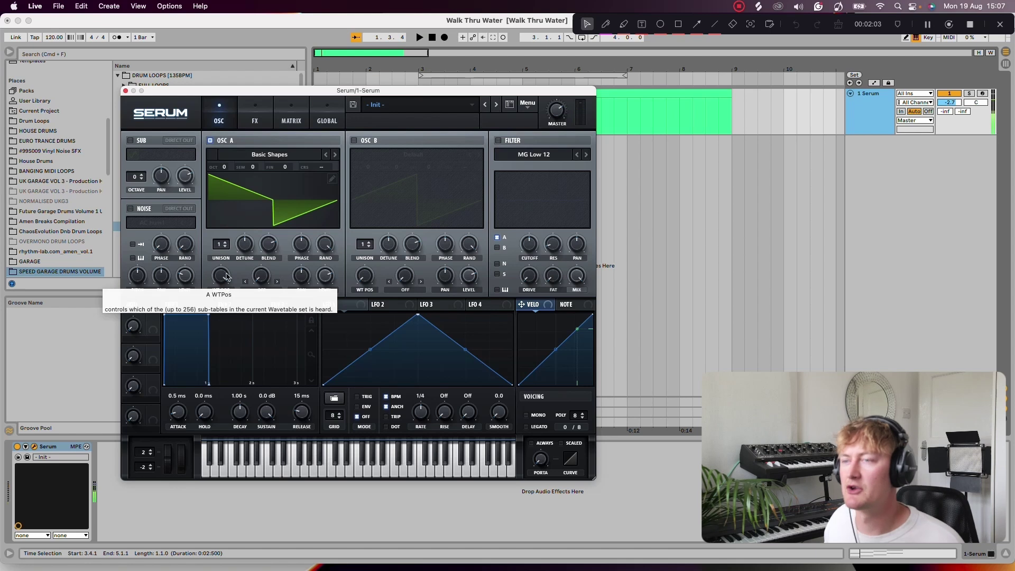
- Return oscillator A's wavetable position to the sine wave and audition the chords
mouse_move(227, 277)
left_mouse_down()
mouse_move(226, 262)
mouse_move(226, 277)
left_mouse_up()
key("space")
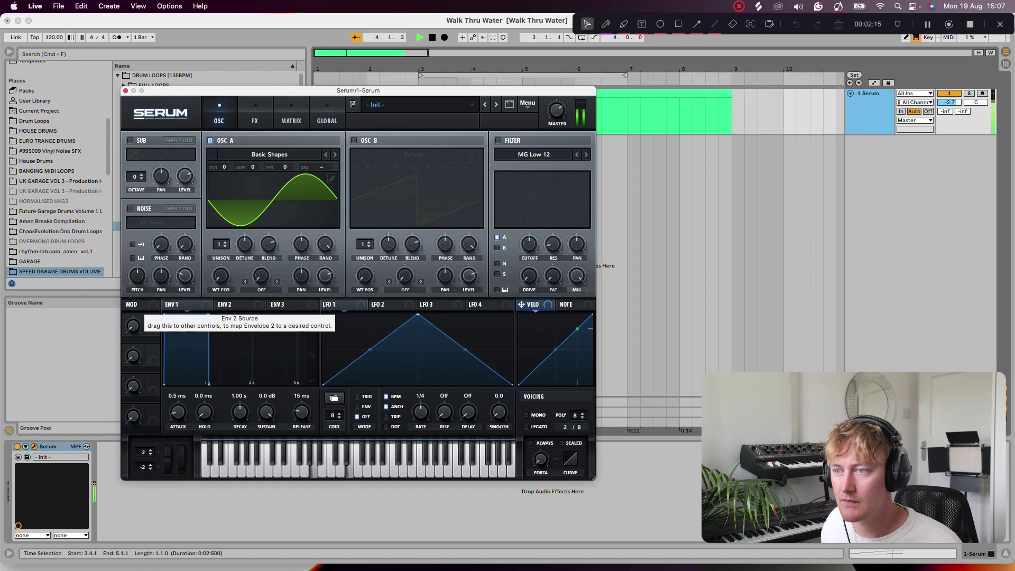
key("space")
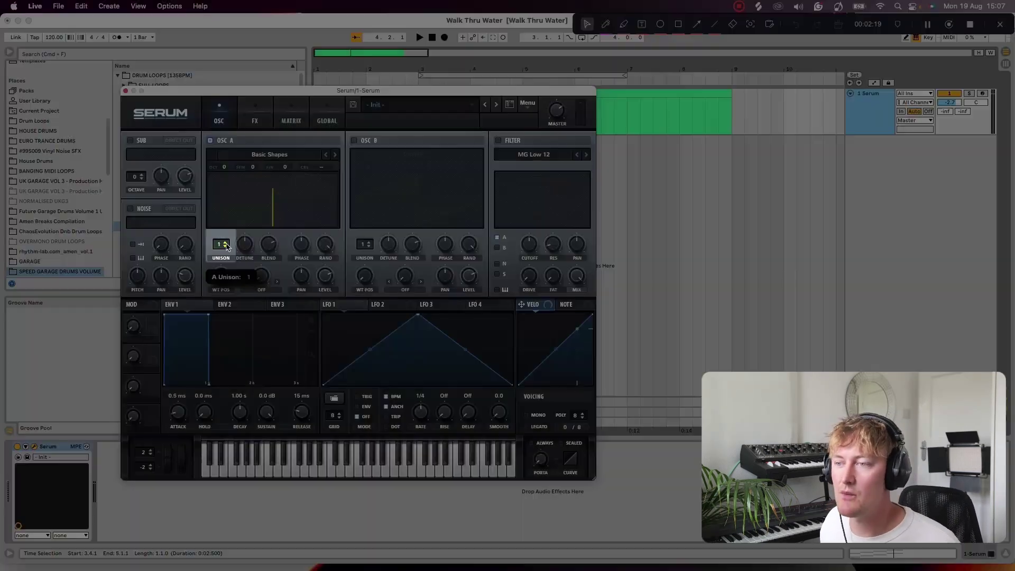
- Raise oscillator A's unison to 16 voices and audition the chords
left_click_drag(225, 244, 225, 200)
key("space")
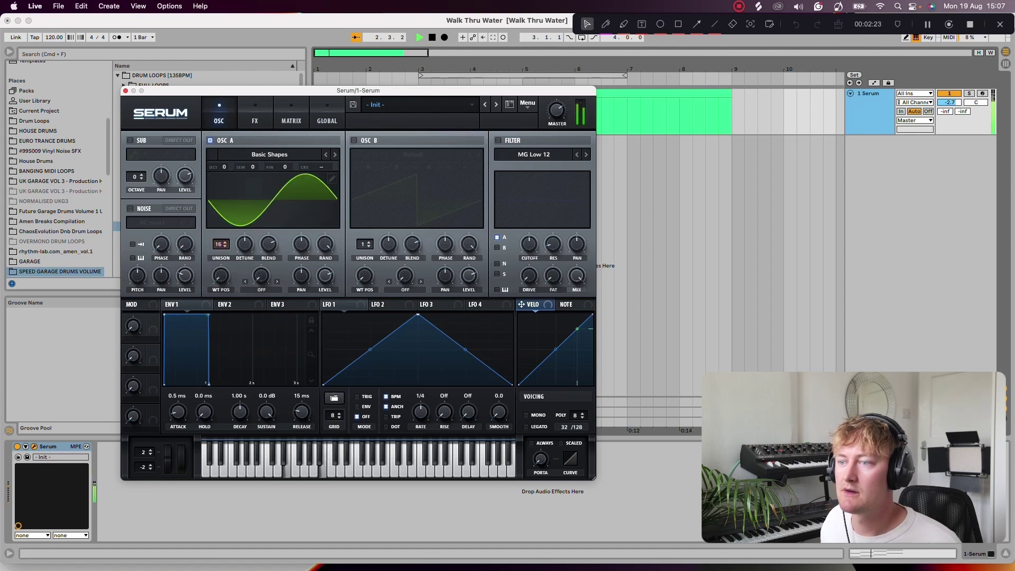
mouse_move(225, 243)
left_mouse_down()
mouse_move(226, 266)
mouse_move(221, 232)
left_mouse_up()
key("space")
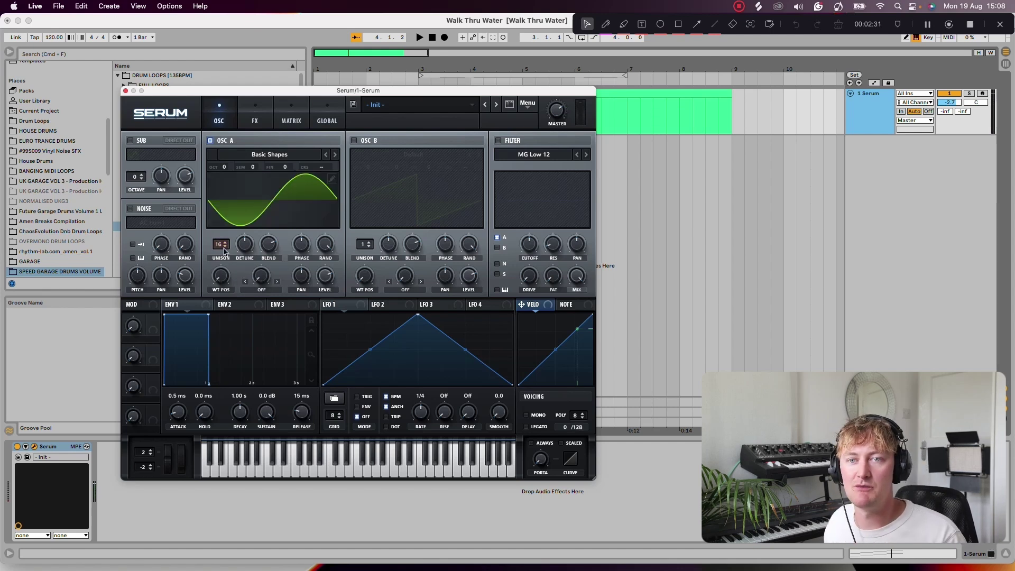
- Set oscillator A's unison to 2 voices and adjust its detune amount while the chords play
left_click_drag(224, 250, 245, 267)
key("space")
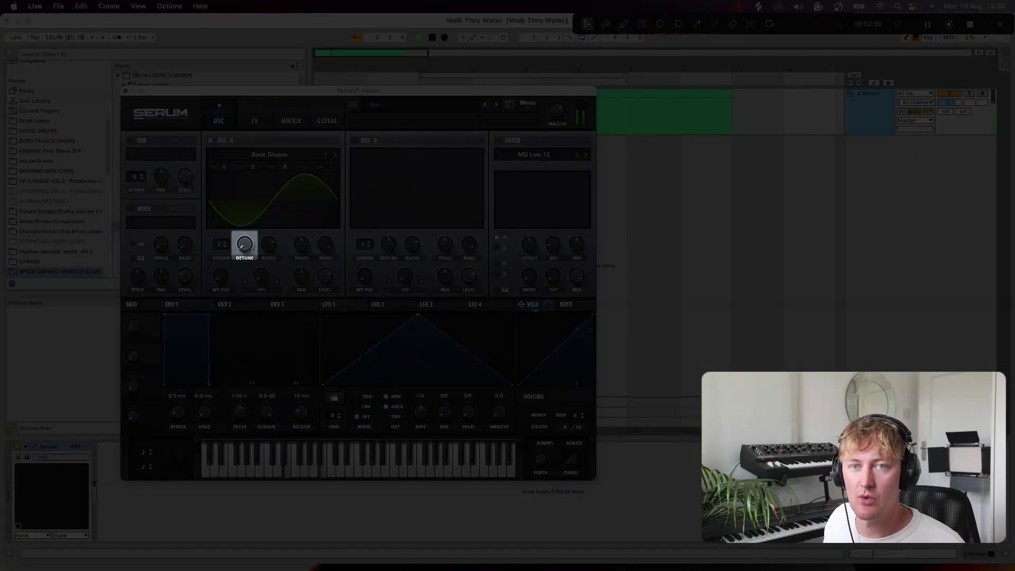
mouse_move(242, 250)
mouse_move(245, 243)
left_mouse_down()
mouse_move(245, 224)
mouse_move(243, 241)
left_mouse_up()
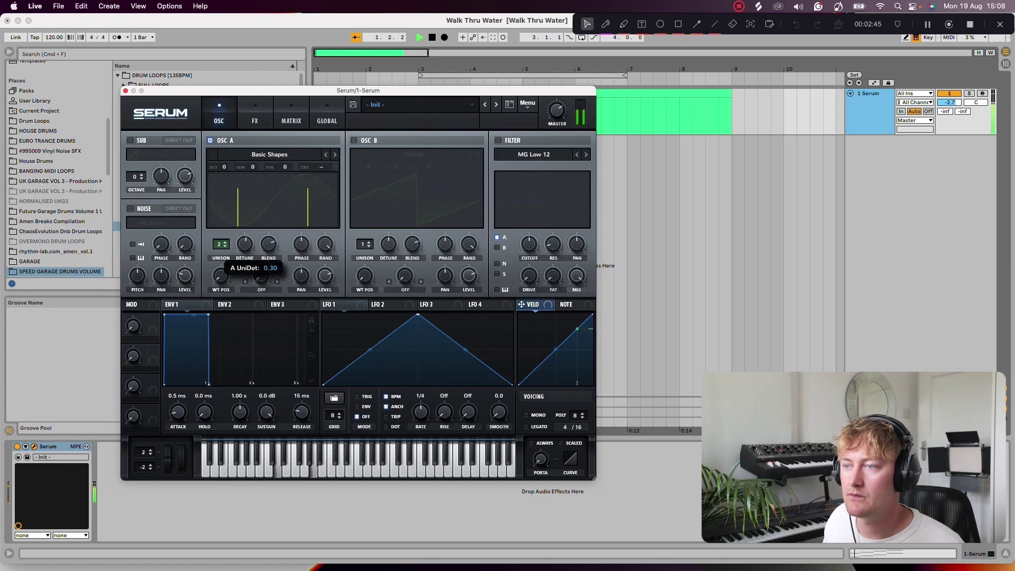
left_click_drag(240, 245, 244, 264)
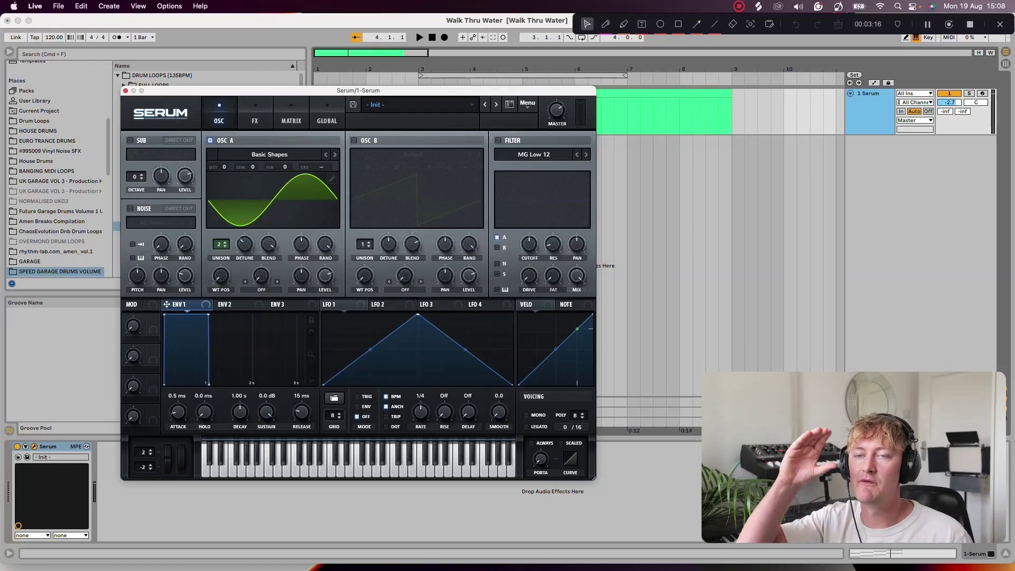
- Shape envelope 1 with a 20 ms attack, 1.24 s decay, -11.6 dB sustain and 962 ms release
left_click_drag(209, 315, 233, 384)
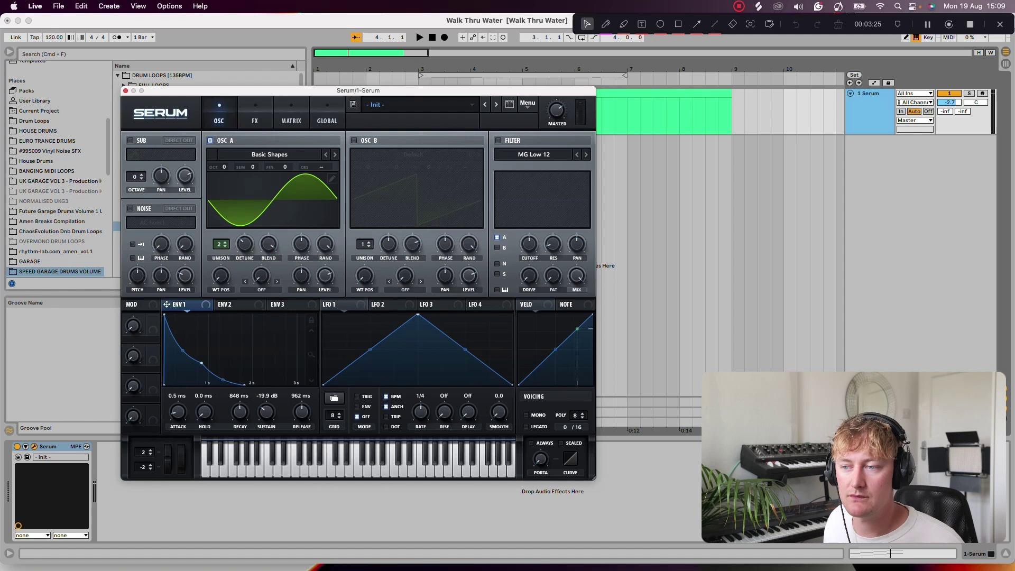
left_click_drag(201, 363, 220, 349)
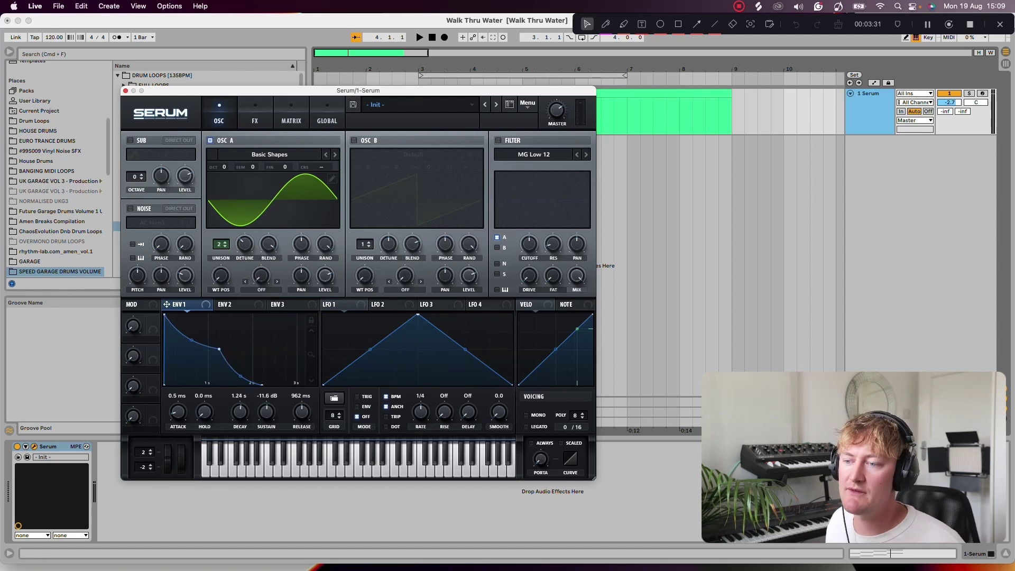
left_click_drag(177, 412, 178, 407)
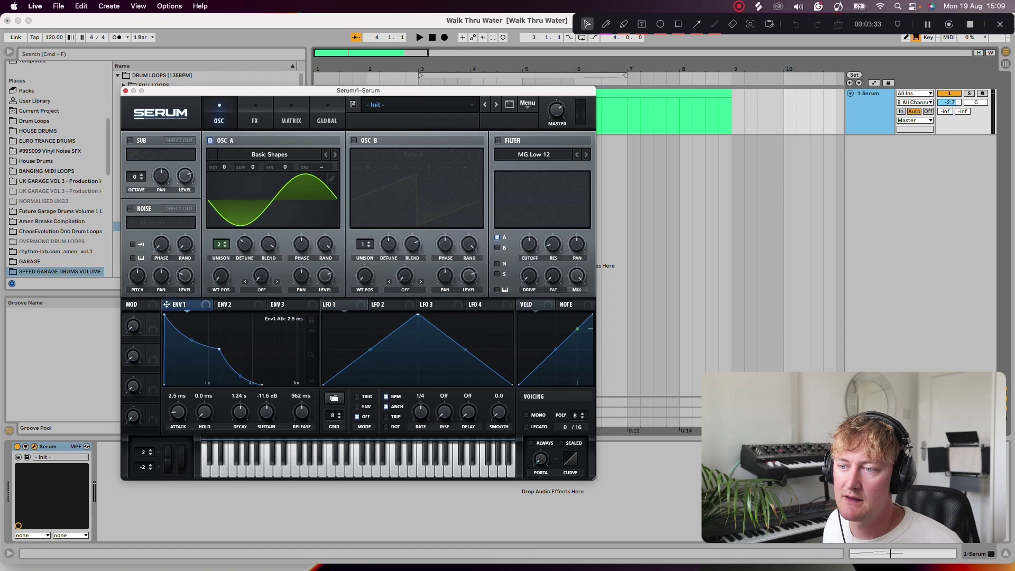
key("space")
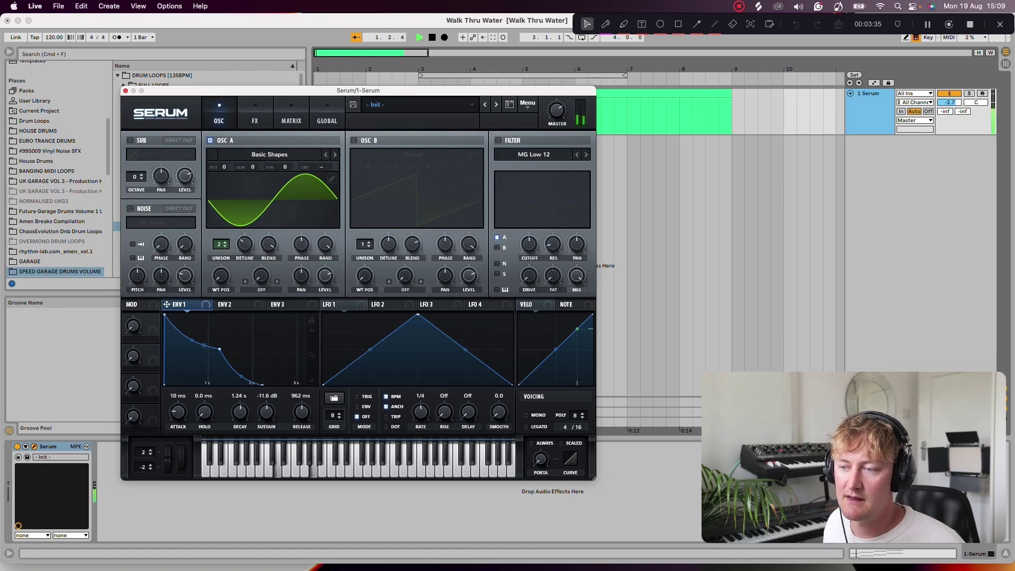
left_click_drag(184, 417, 174, 503)
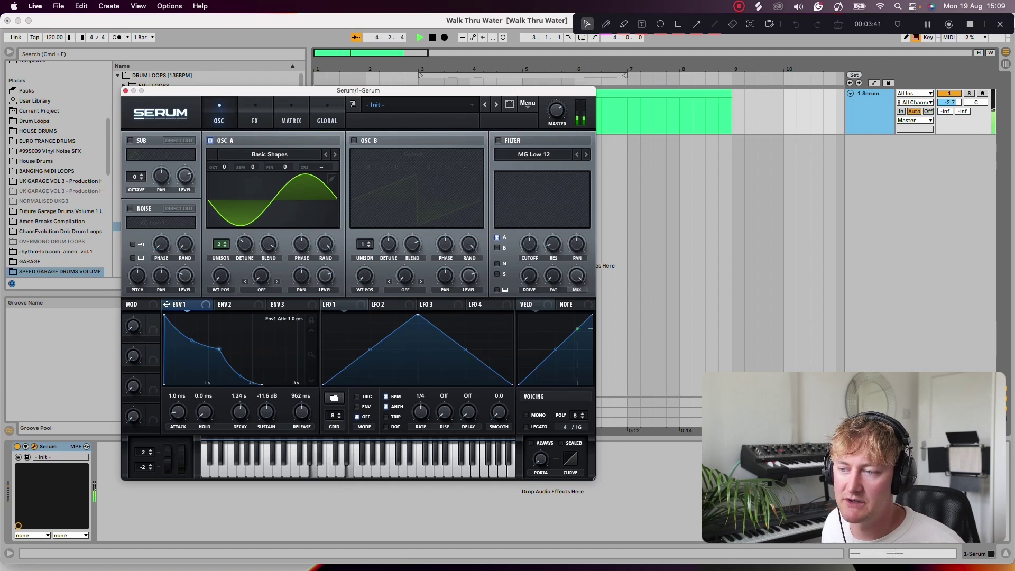
left_click_drag(178, 412, 178, 405)
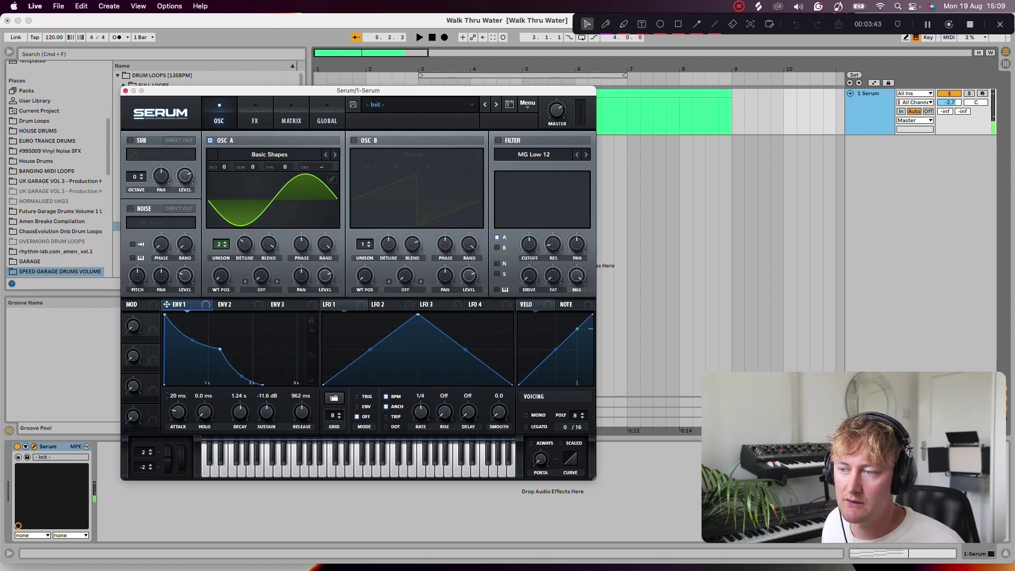
- Lengthen envelope 1's decay to 2.14 s and raise its sustain to -2.9 dB while the chords play
key("space")
left_click_drag(220, 349, 263, 323)
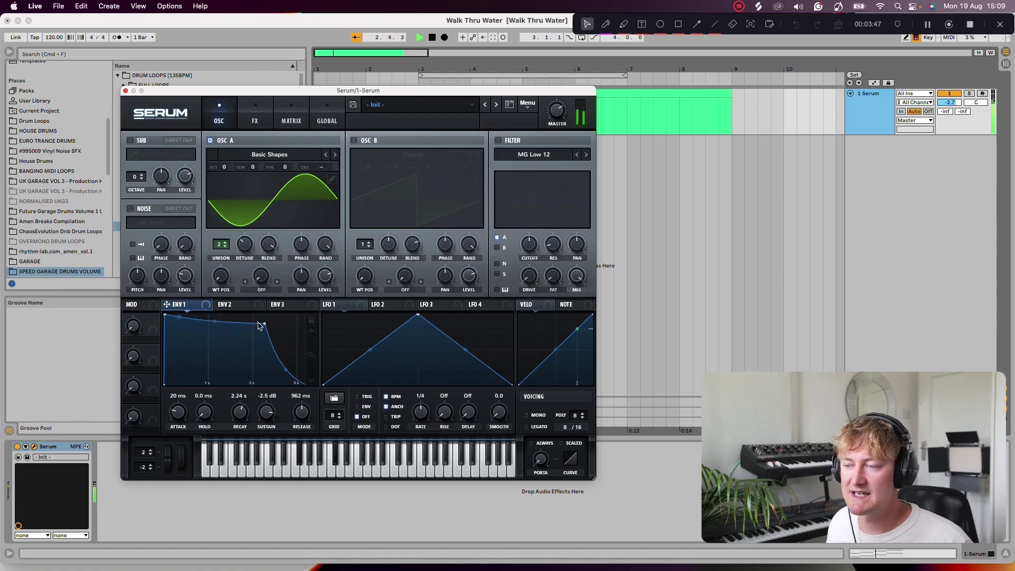
mouse_move(264, 323)
left_mouse_down()
mouse_move(288, 333)
mouse_move(260, 341)
mouse_move(260, 325)
left_mouse_up()
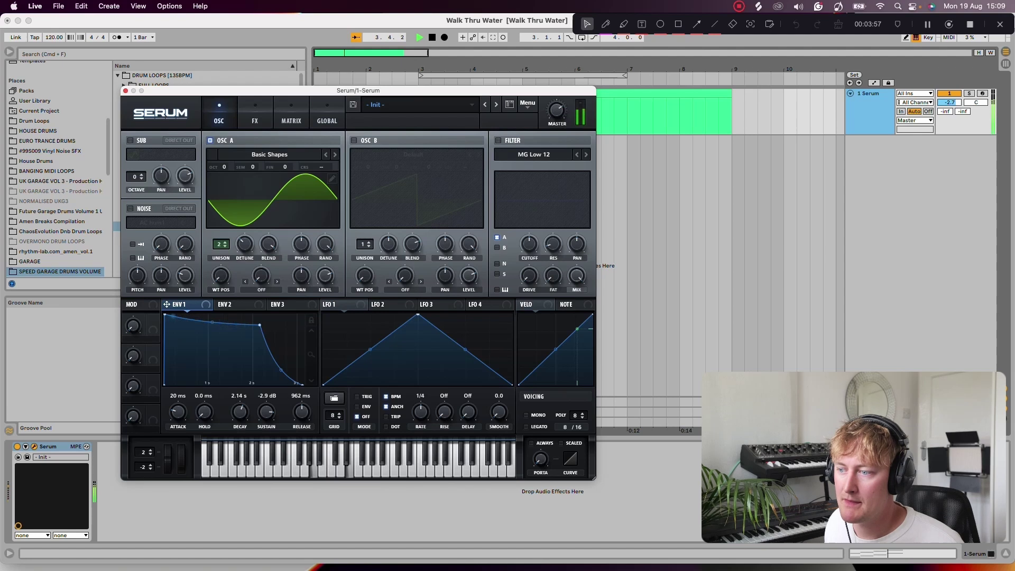
key("space")
- Set envelope 1's attack to 23 ms and release to 975 ms, and audition the chords
left_click_drag(303, 412, 302, 411)
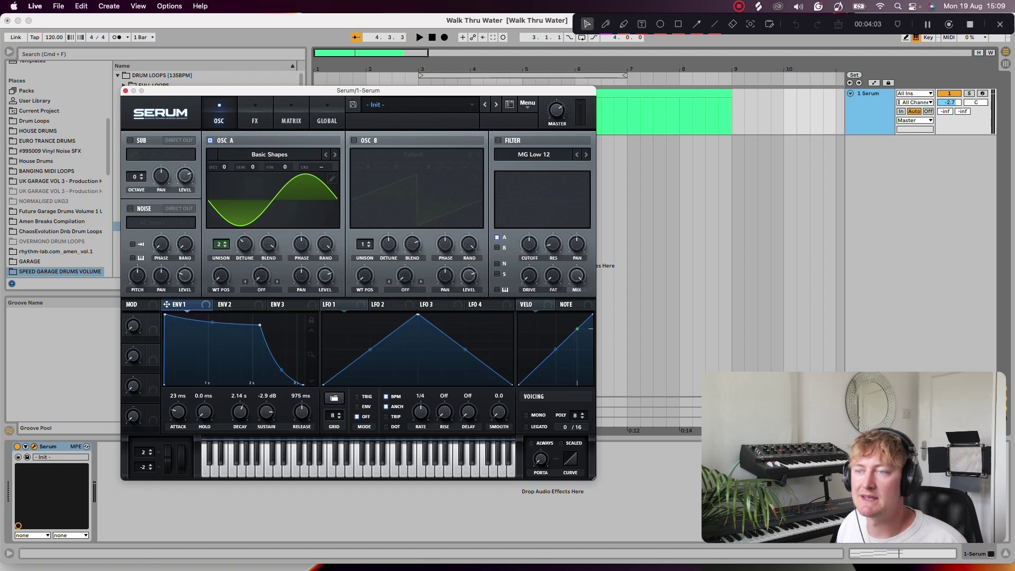
key("space")
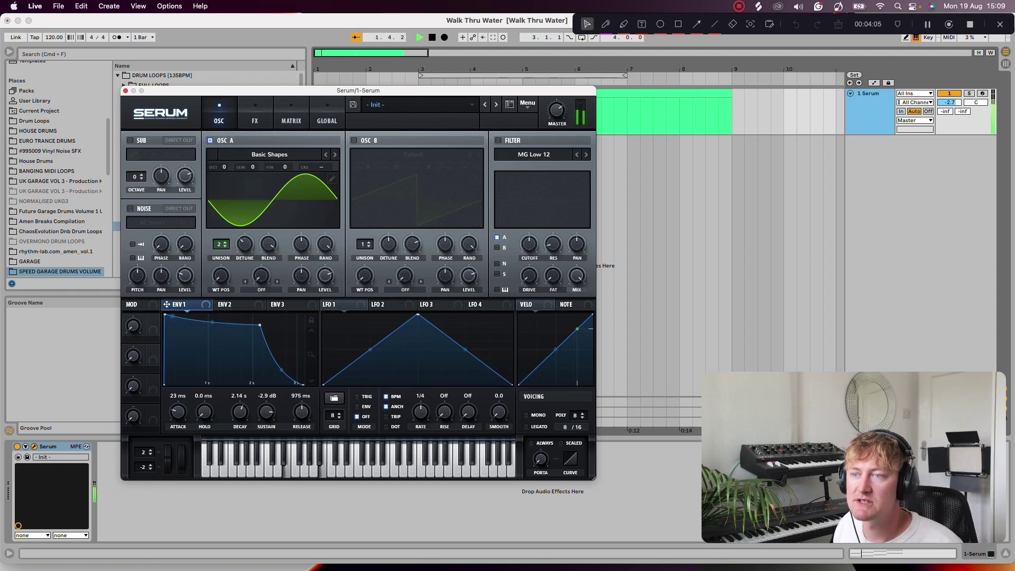
key("space")
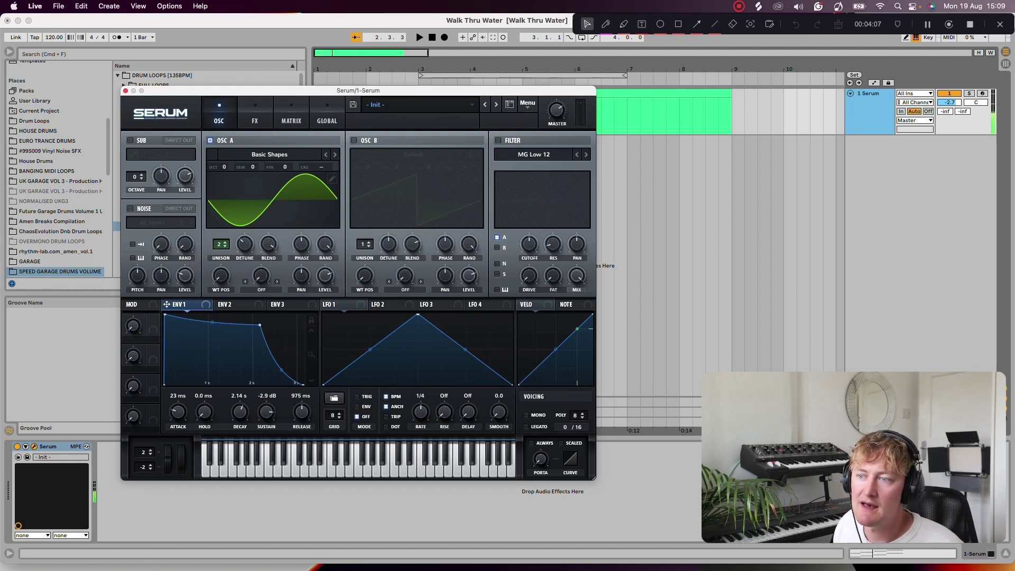
- Enable the noise oscillator with the Analog sound J106 HP and adjust its level
left_click(131, 208)
left_click(153, 222)
mouse_move(174, 232)
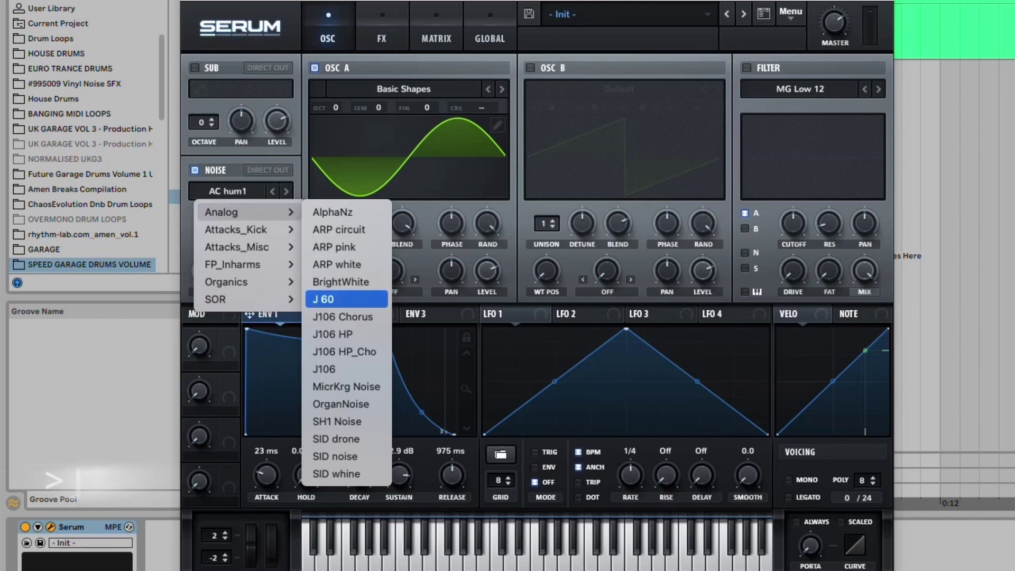
left_click(333, 334)
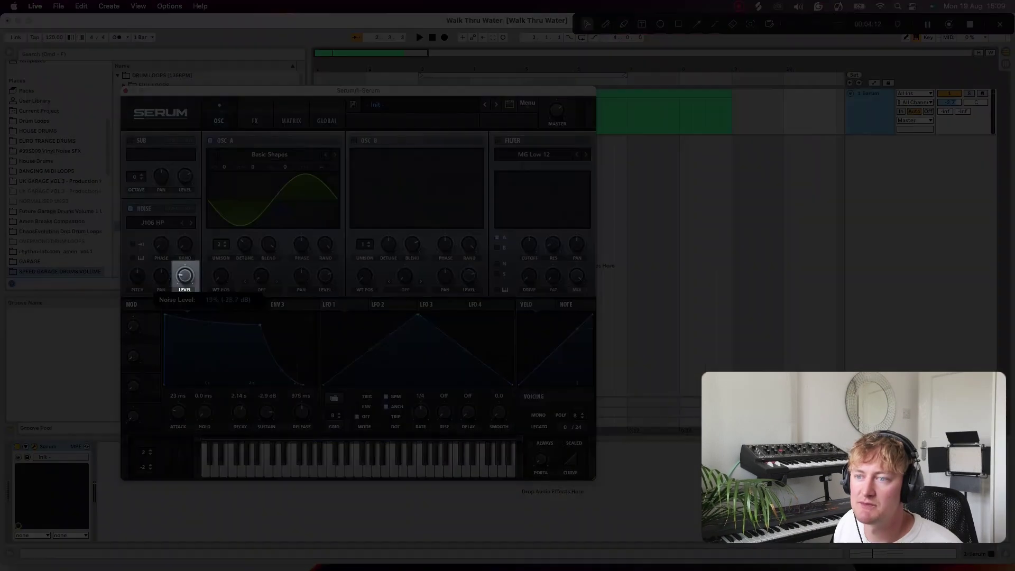
key("space")
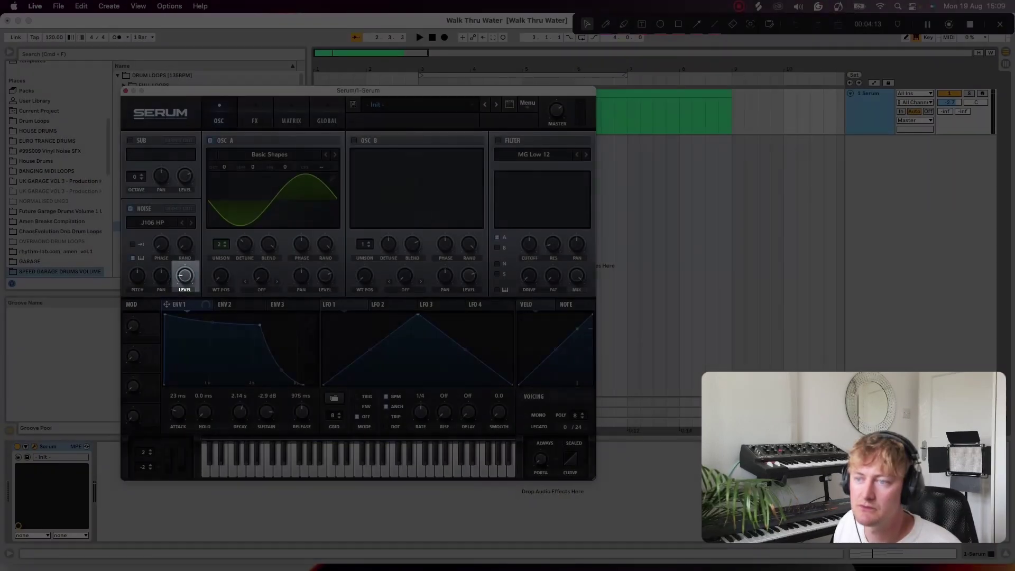
- Lower the noise oscillator's level, assign envelope 1 to modulate it, and audition the chords
left_click_drag(185, 275, 137, 263)
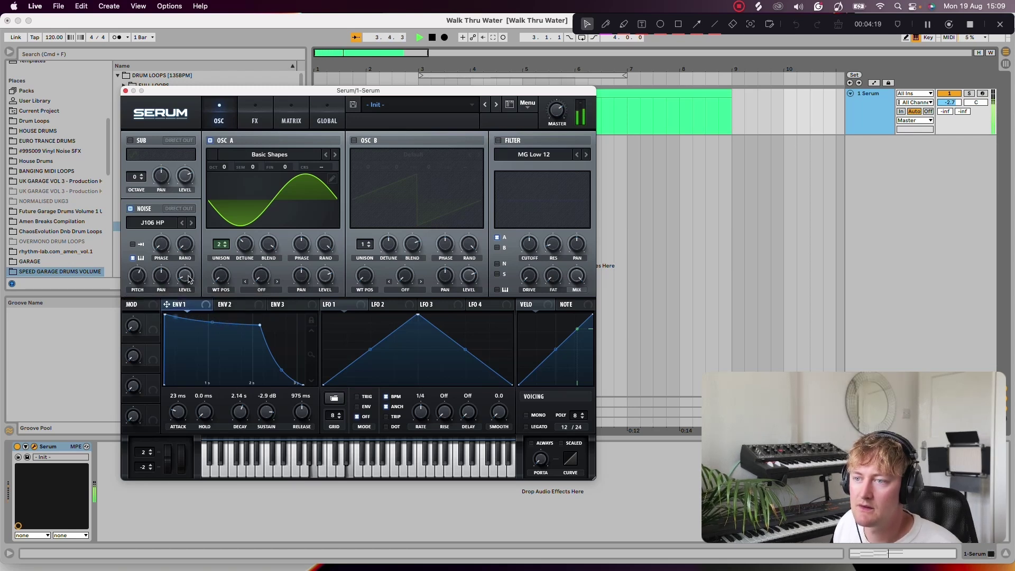
key("space")
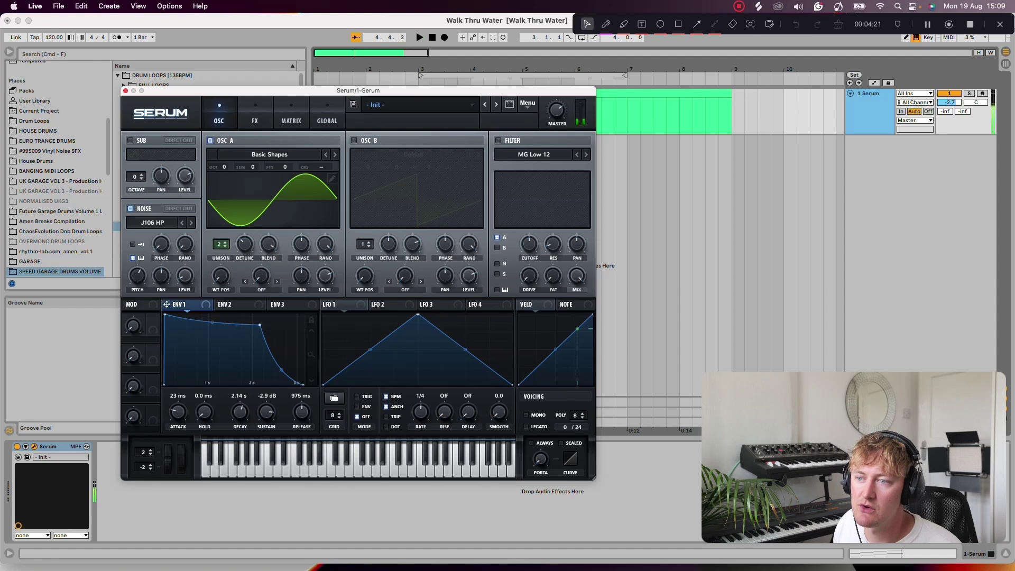
left_click_drag(166, 304, 185, 275)
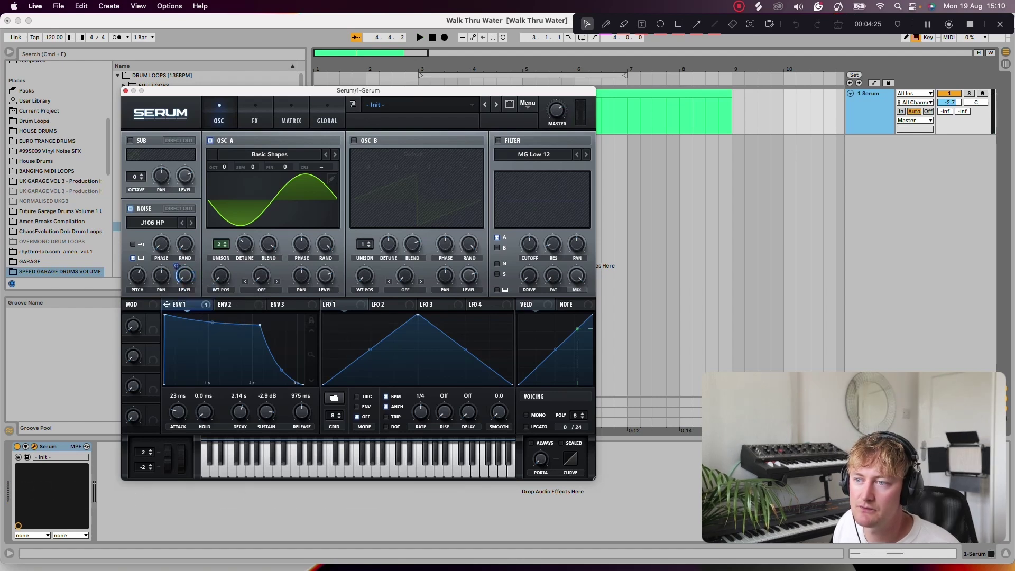
key("space")
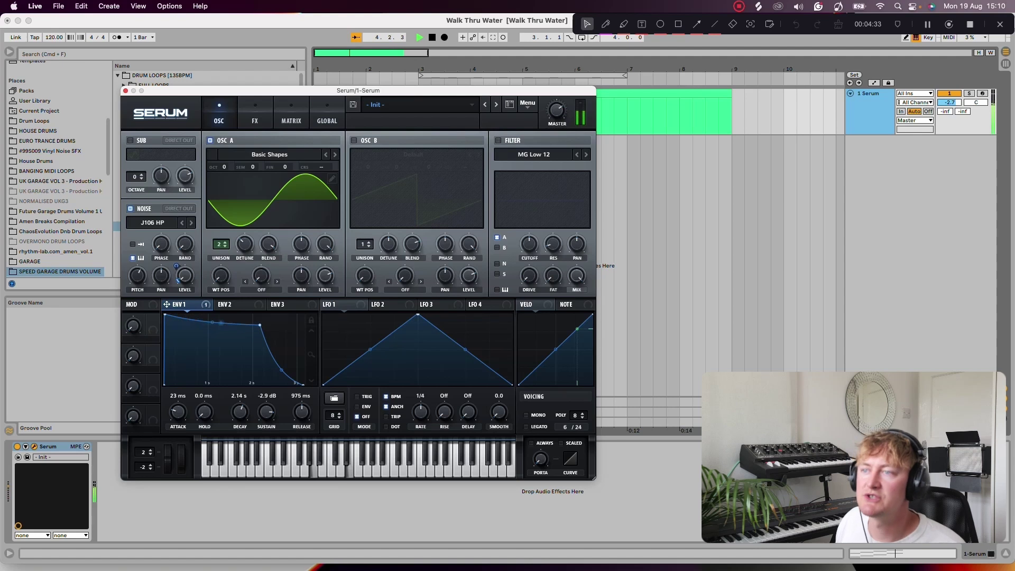
key("space")
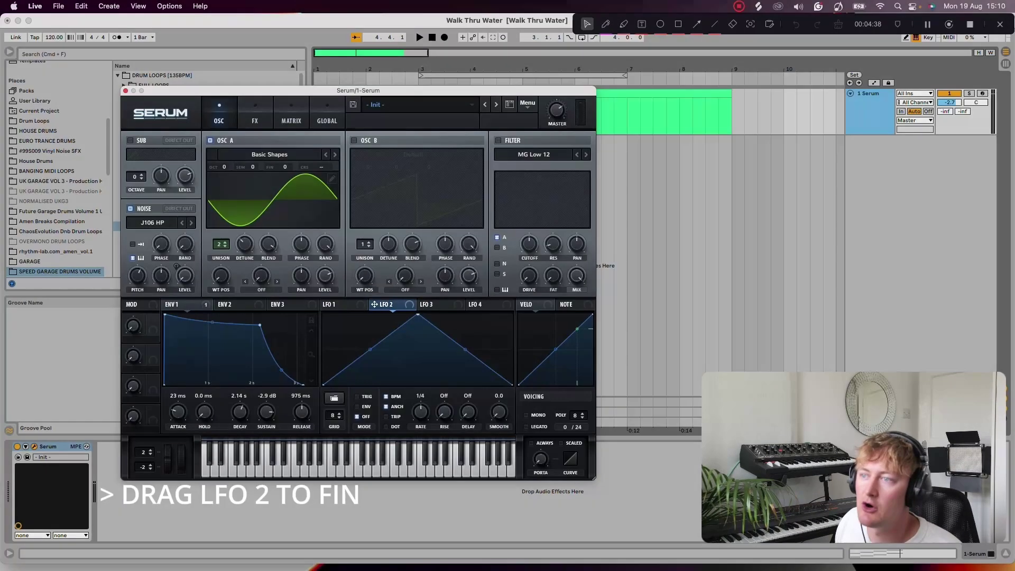
- Assign LFO 2 to oscillator A's fine tuning, slow its rate to 2 bar, and raise the shape's end points to just above halfway
left_click_drag(373, 305, 296, 206)
key("space")
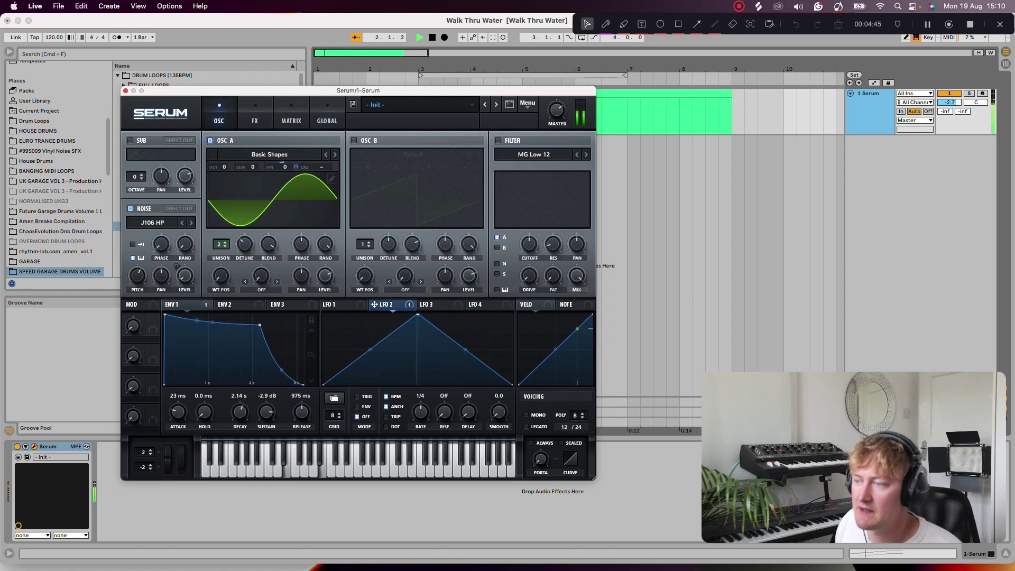
left_click_drag(421, 411, 421, 417)
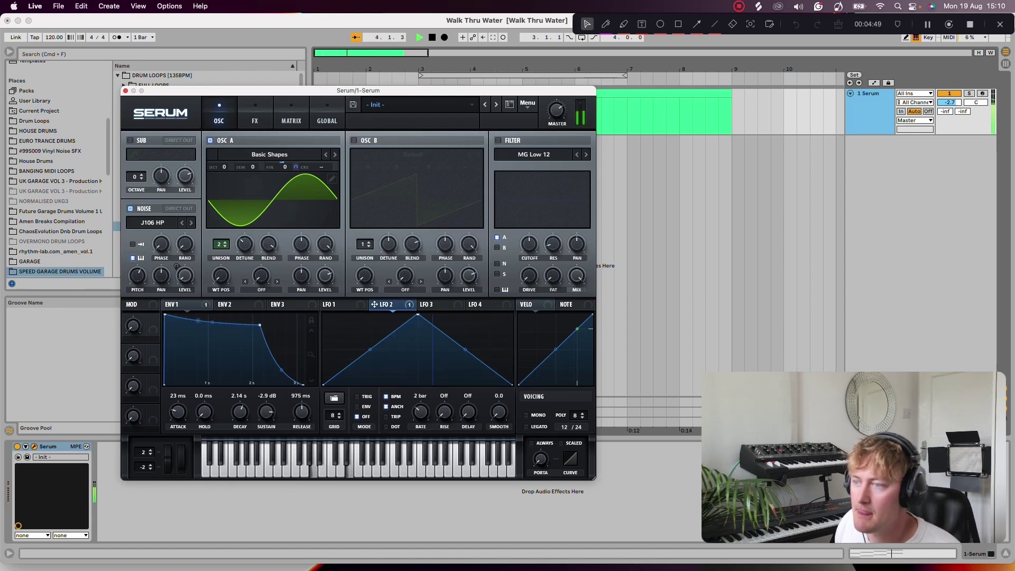
left_click_drag(323, 384, 323, 344)
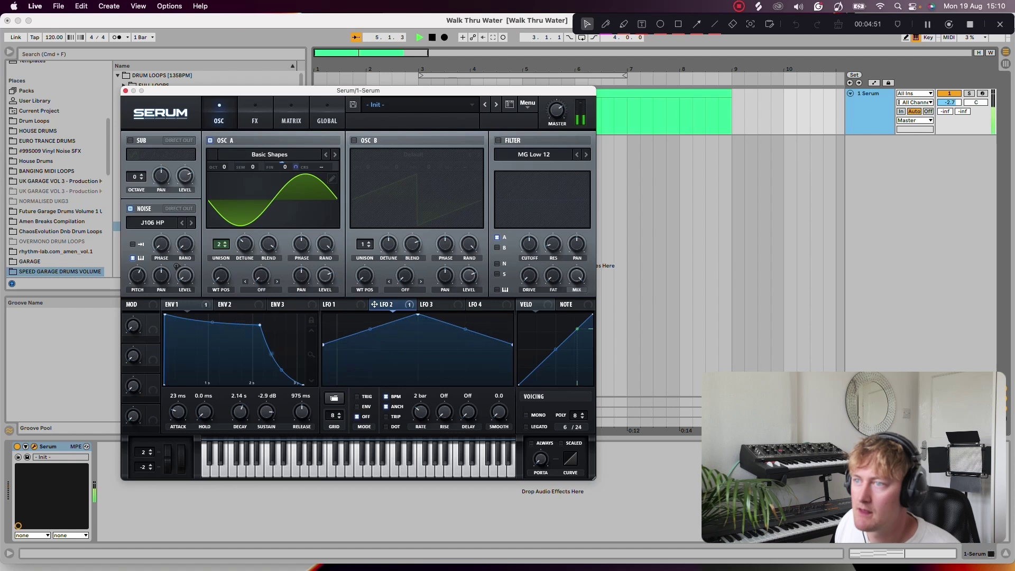
- Set LFO 2's rate to 1/2 and adjust its modulation depth on oscillator A's fine tuning to a subtle amount
left_click_drag(296, 166, 285, 163)
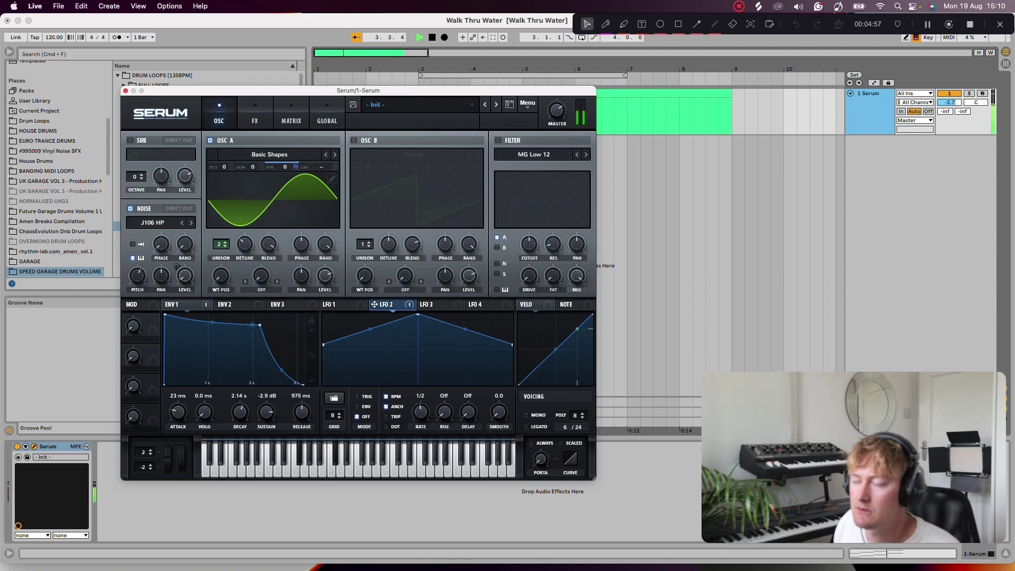
mouse_move(421, 412)
left_mouse_down()
mouse_move(420, 389)
mouse_move(420, 417)
left_mouse_up()
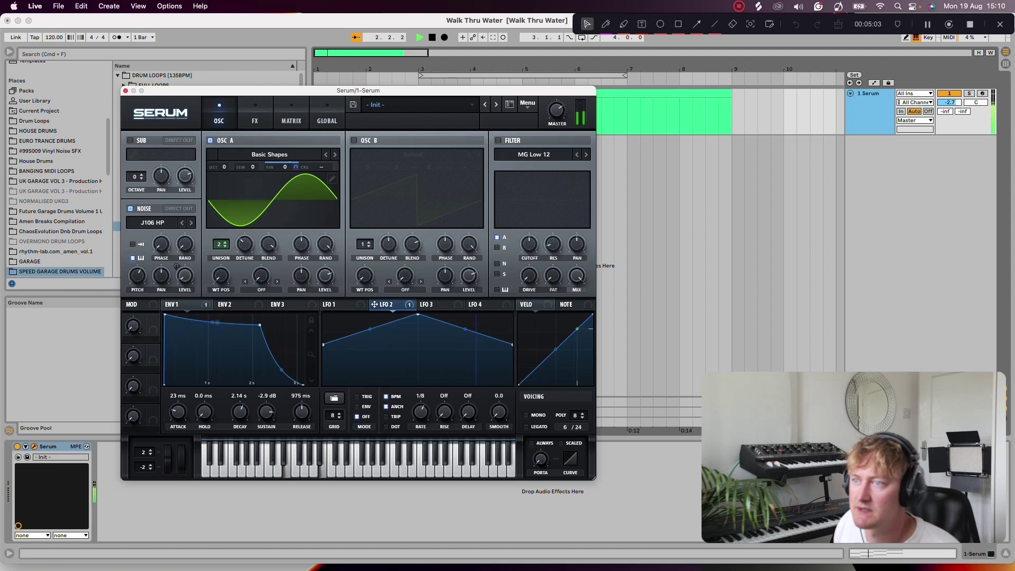
mouse_move(296, 167)
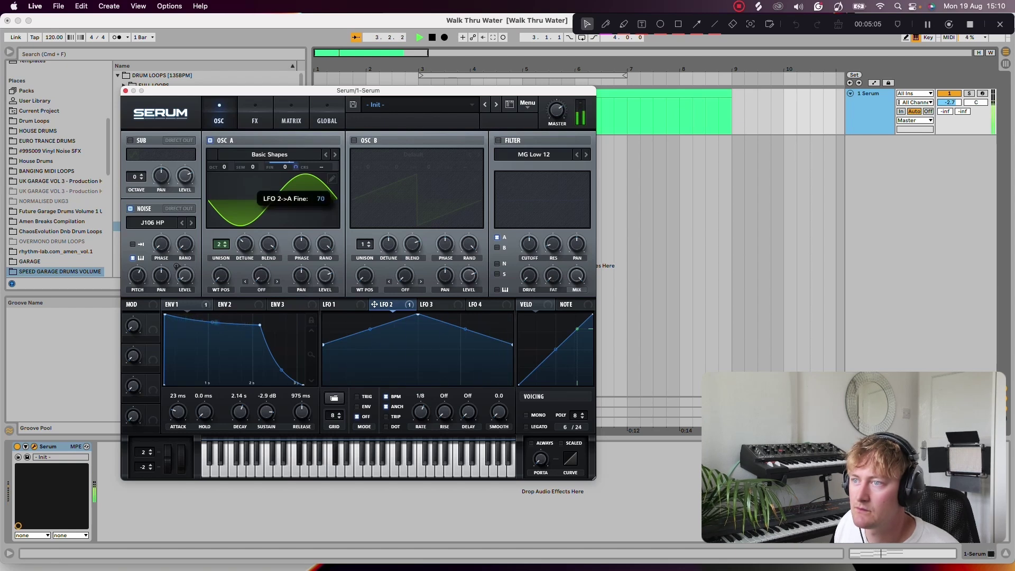
left_click_drag(295, 167, 295, 173)
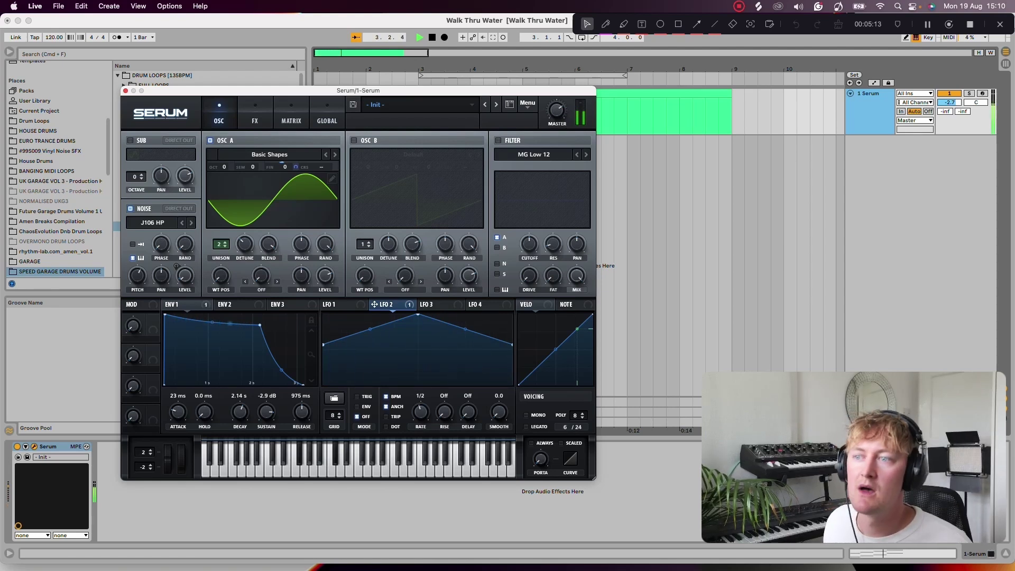
- Enable the sine sub oscillator at octave -1 and set its level to about 38% while the chords play
left_click(255, 113)
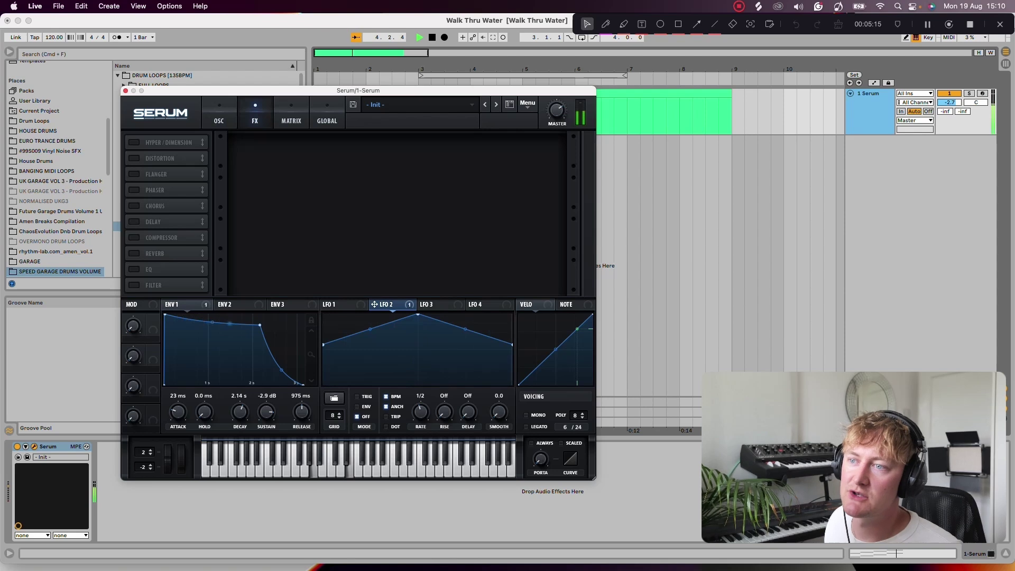
key("space")
left_click(219, 113)
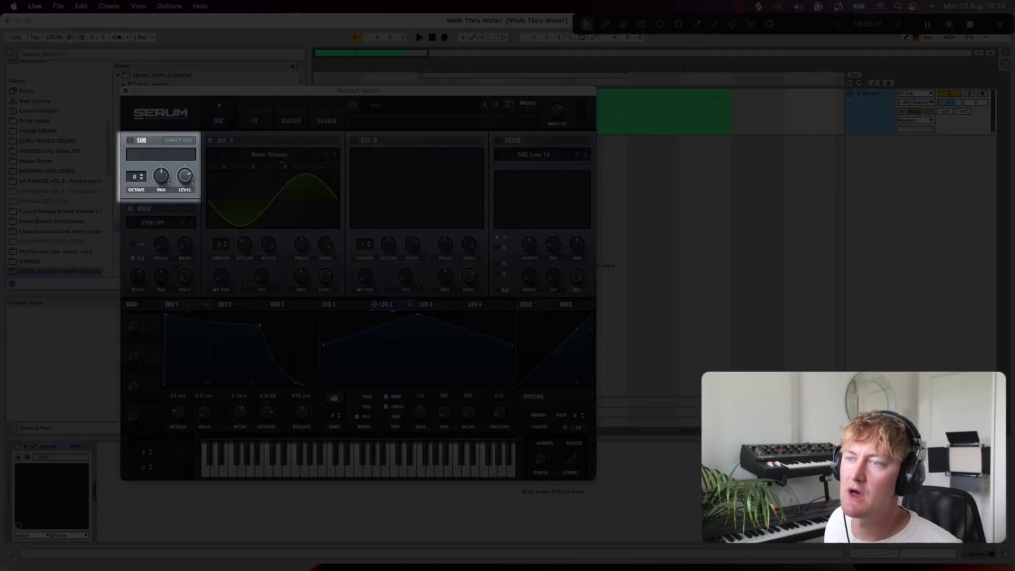
left_click(130, 141)
left_click(141, 179)
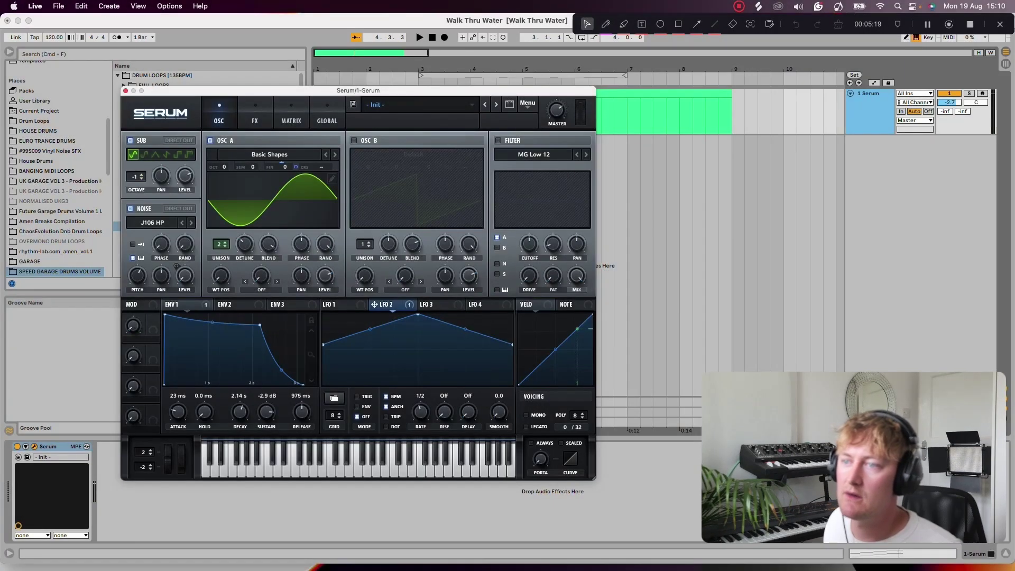
key("space")
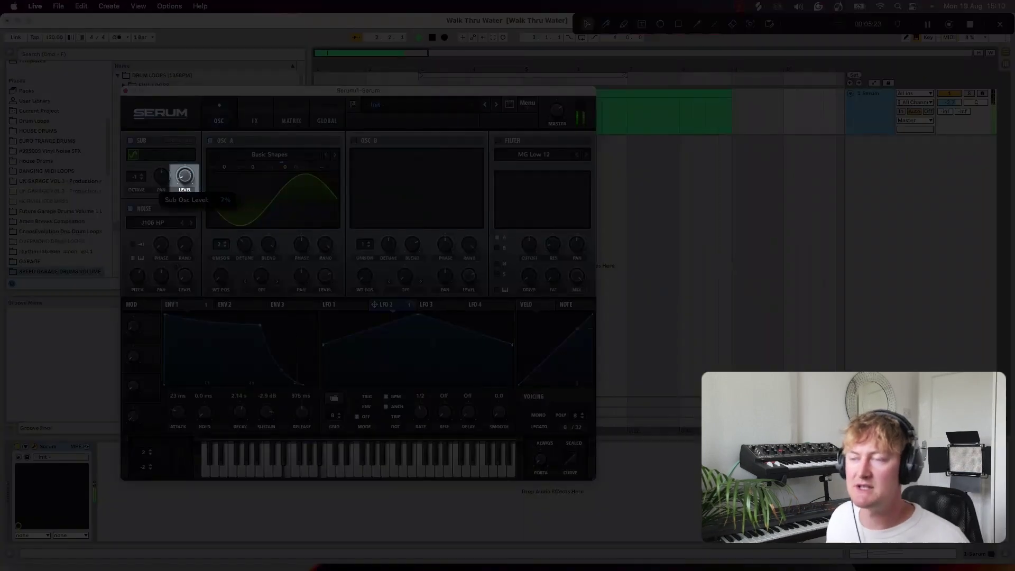
mouse_move(184, 176)
left_mouse_down()
mouse_move(184, 154)
mouse_move(184, 177)
left_mouse_up()
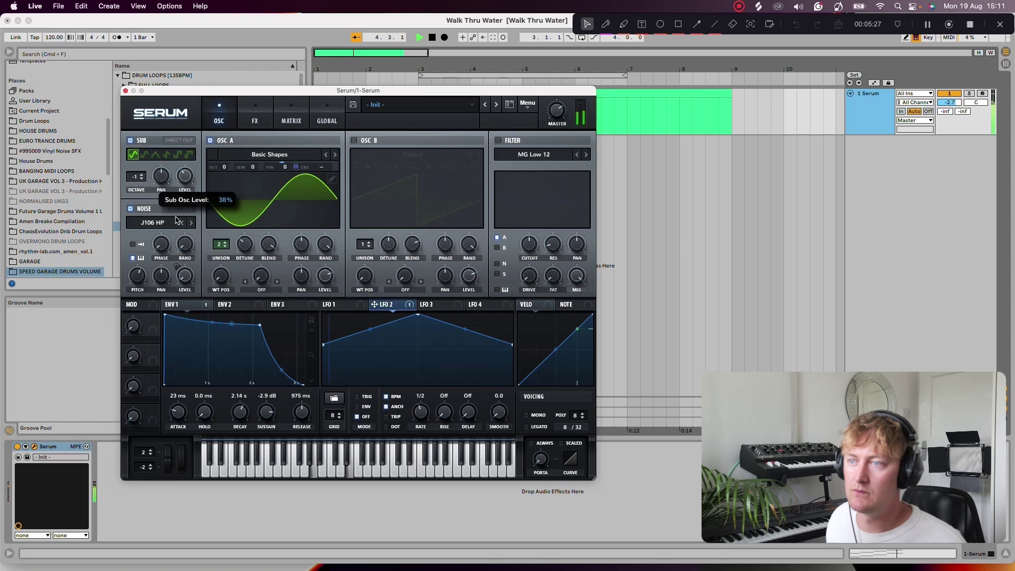
key("space")
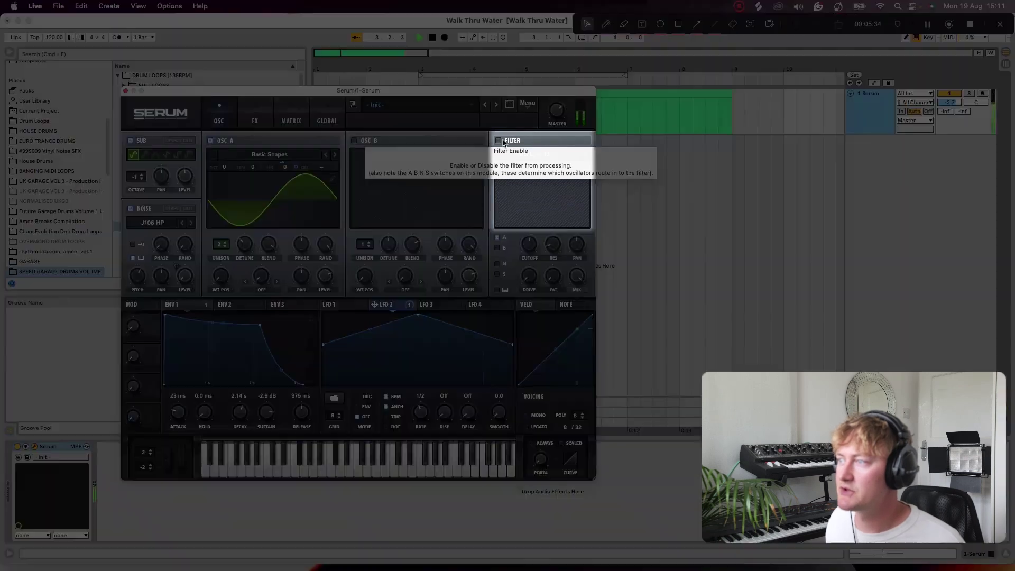
- Enable the filter and route oscillators A and B, the noise and the sub through it
left_click(501, 141)
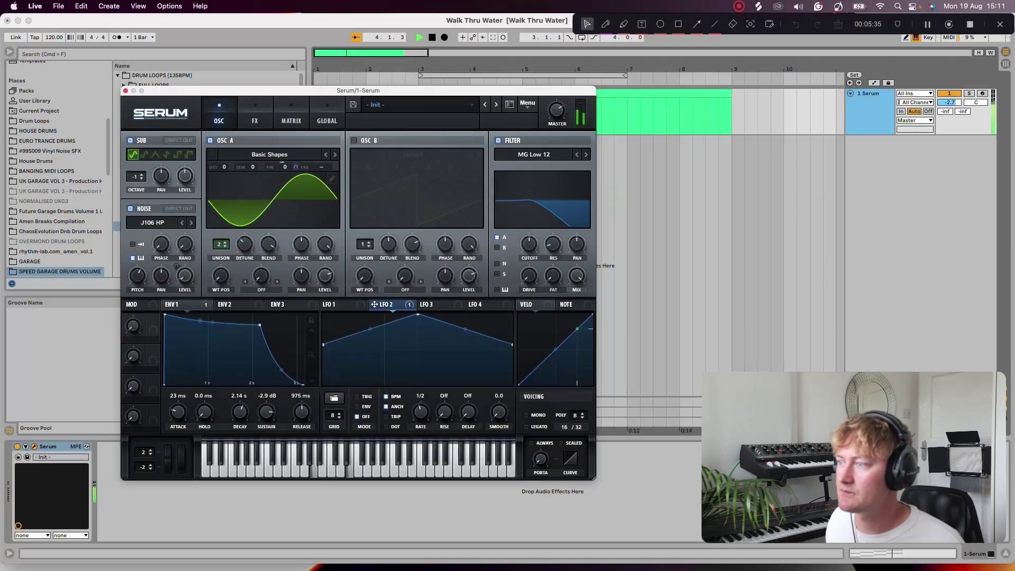
left_click(497, 264)
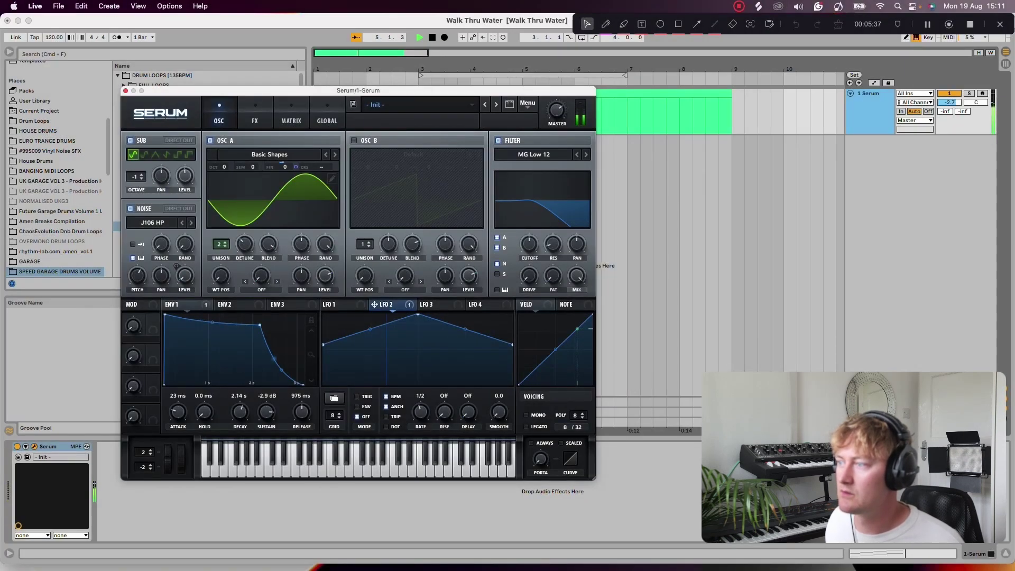
key("space")
key("space")
- Raise the filter cutoff, compare the MG Low 18 type, return to MG Low 12, and audition the chords
mouse_move(529, 244)
left_mouse_down()
mouse_move(529, 210)
mouse_move(529, 226)
left_mouse_up()
left_click(585, 154)
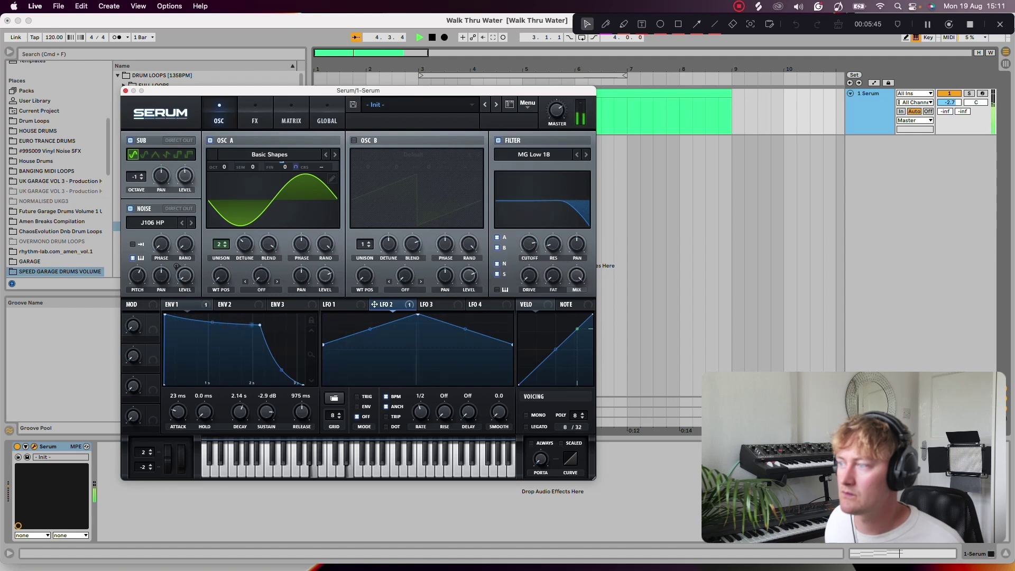
left_click(576, 154)
key("space")
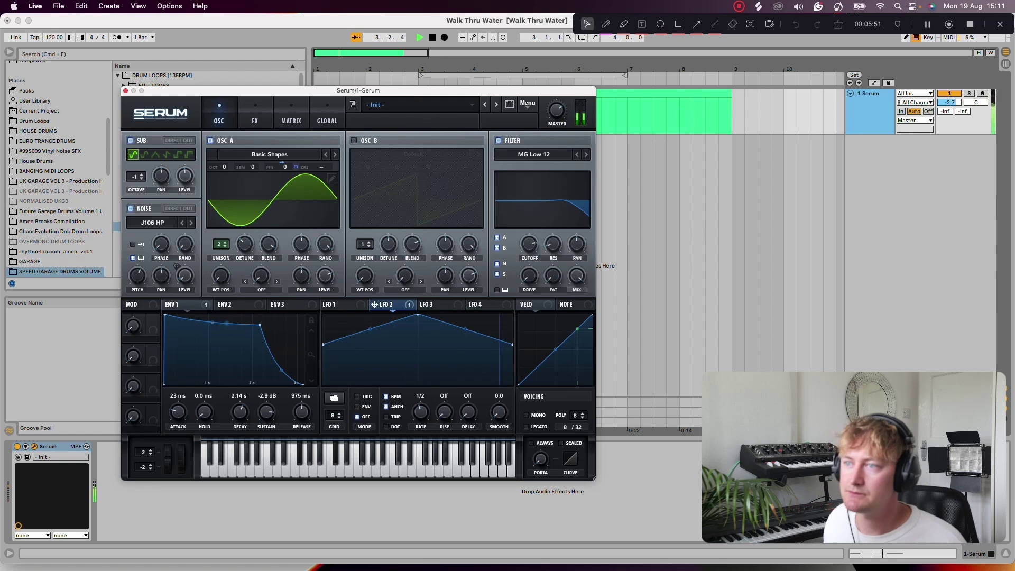
key("space")
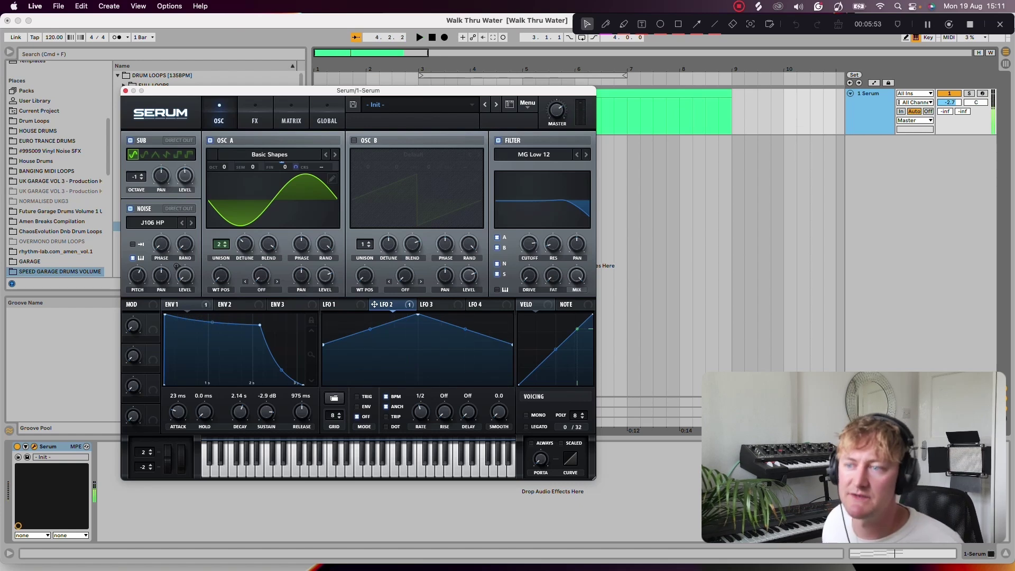
- Add the EQ effect with its low band as a high-pass at 194 Hz, and audition the chords
left_click(255, 121)
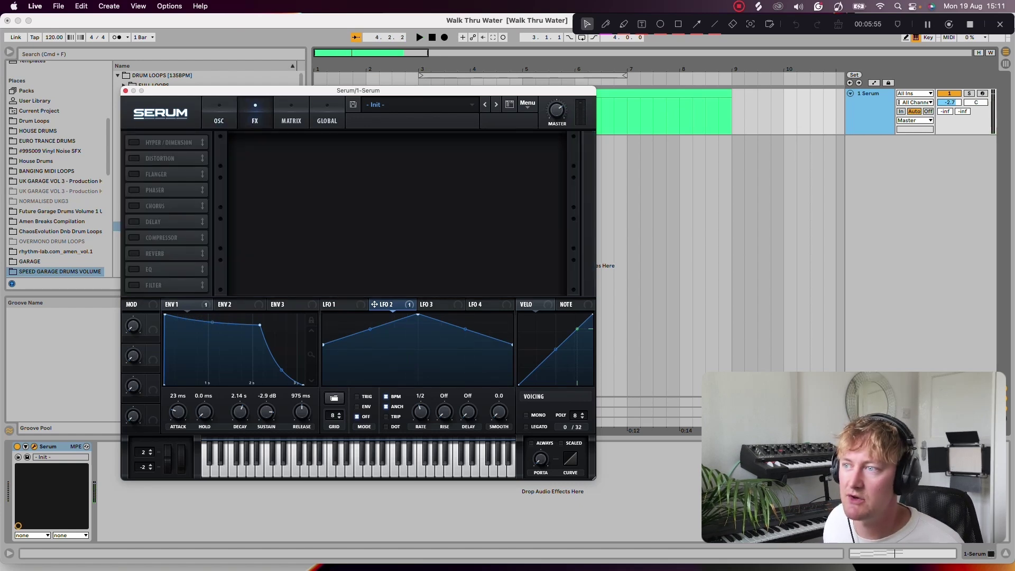
left_click(134, 269)
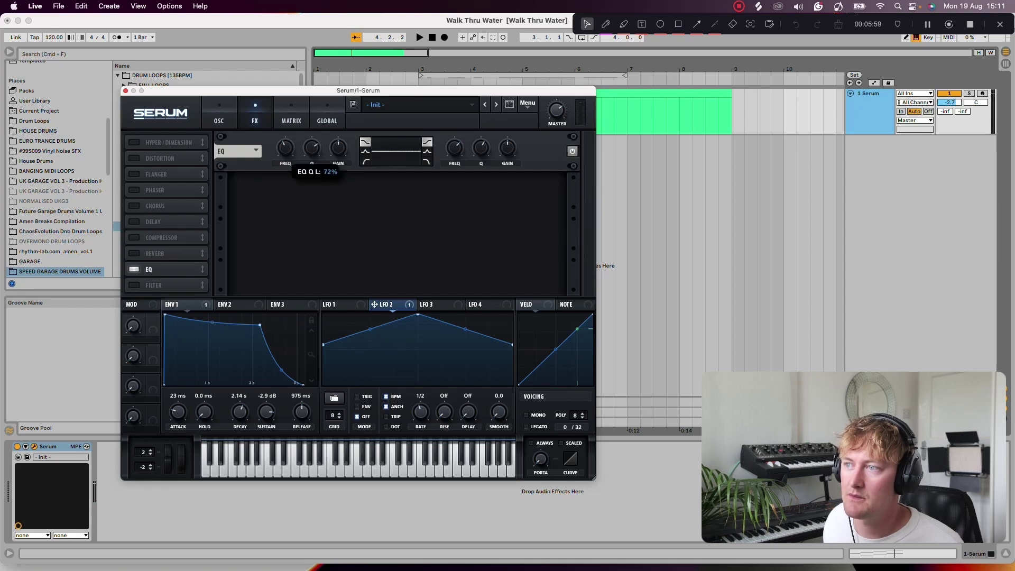
left_click(365, 161)
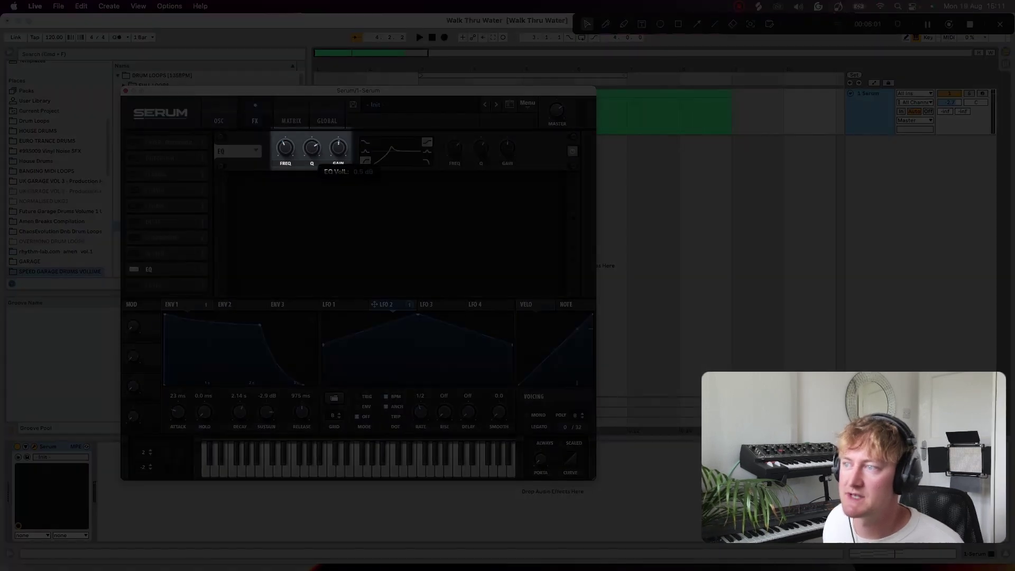
left_click_drag(338, 148, 284, 150)
key("space")
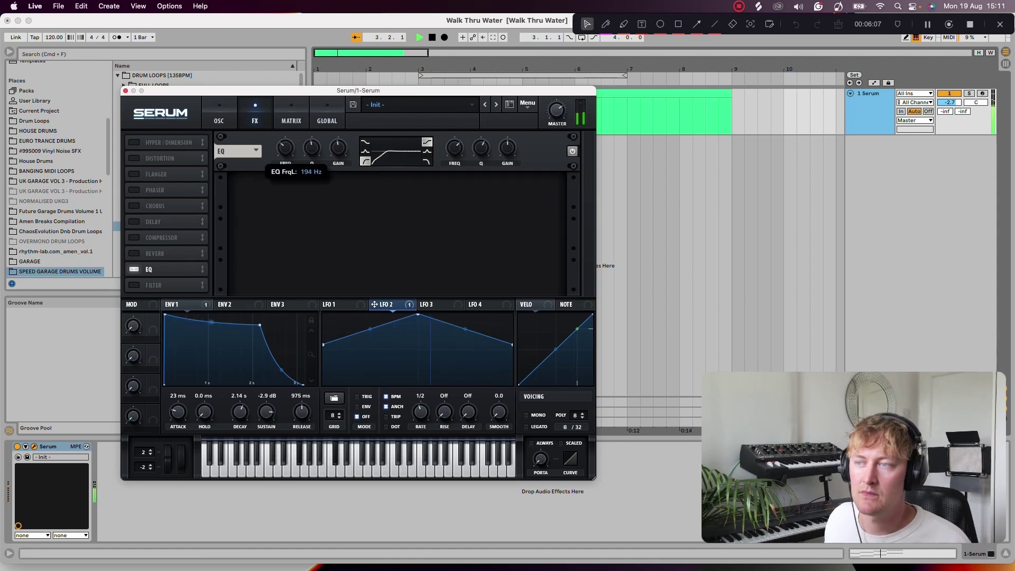
left_click(219, 113)
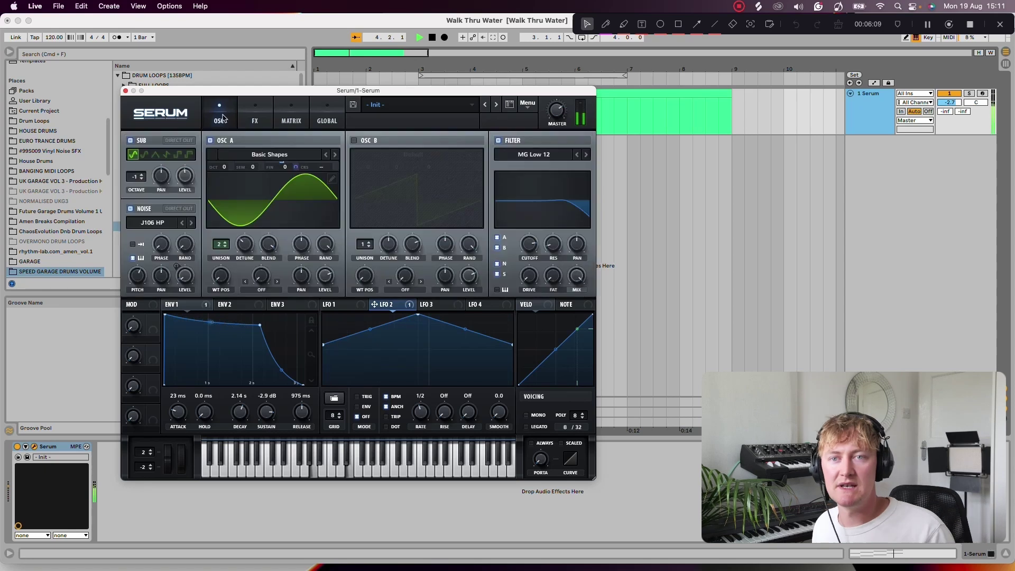
key("space")
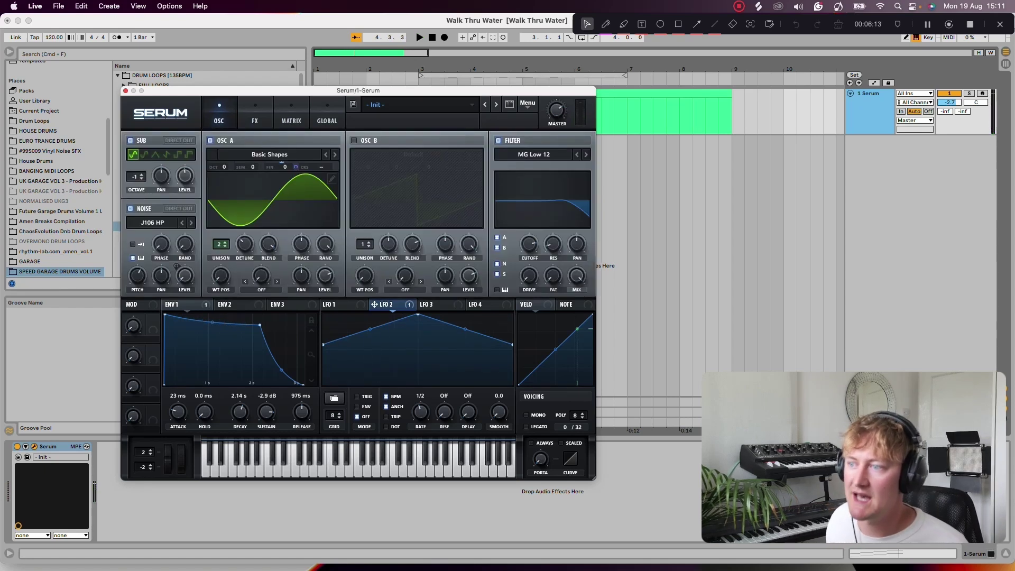
- Try the Bend +/- warp mode on oscillator A with the warp amount at -18%, auditioning the chords
left_click(279, 204)
left_click(278, 205)
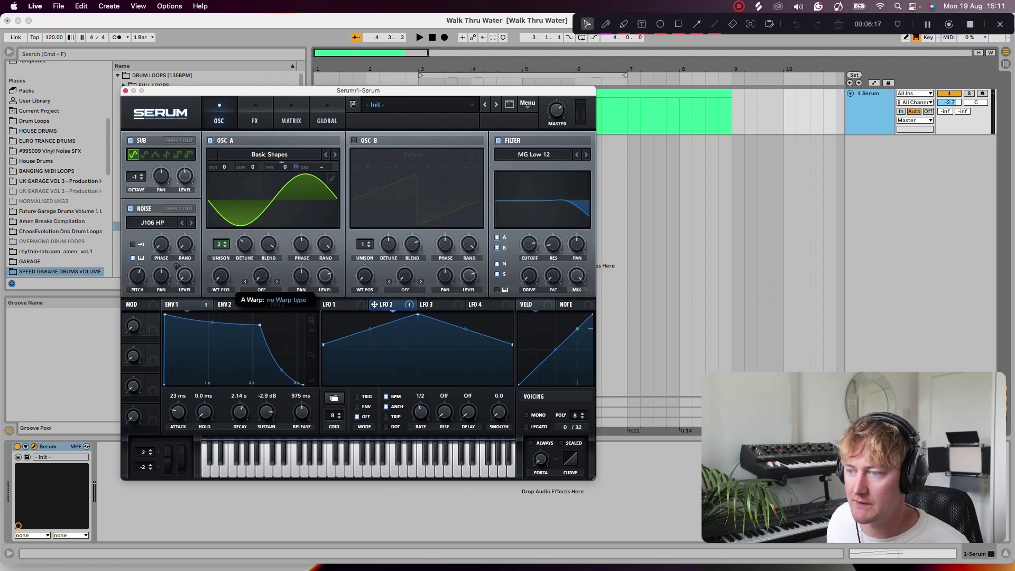
left_click(261, 289)
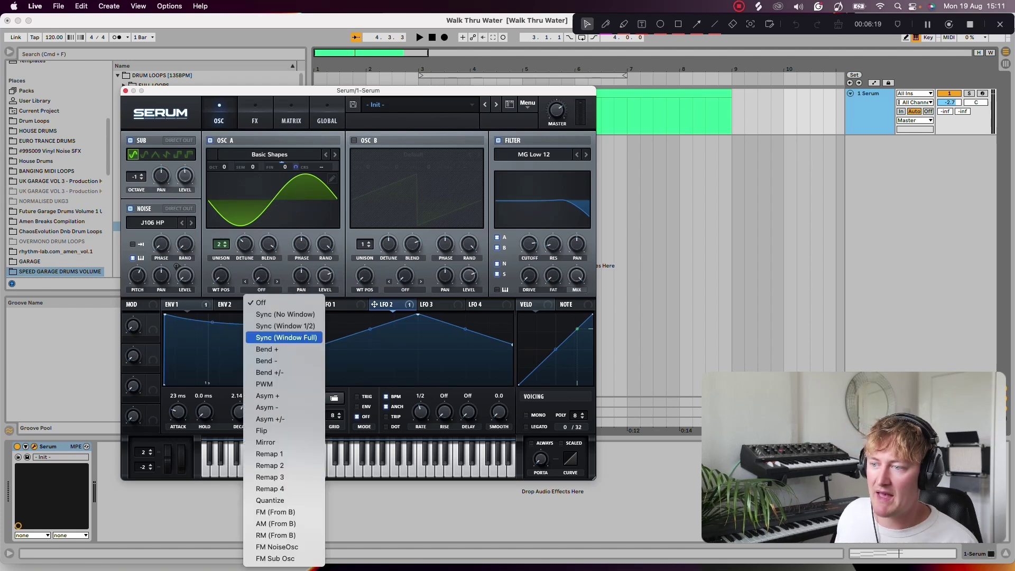
left_click(269, 372)
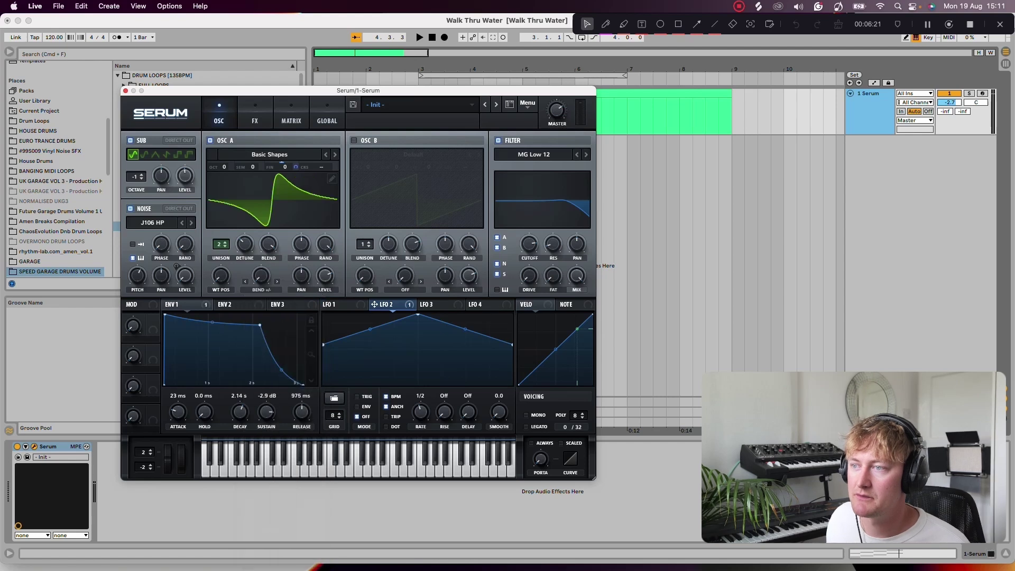
key("space")
mouse_move(261, 276)
left_mouse_down()
mouse_move(261, 233)
mouse_move(260, 304)
mouse_move(260, 271)
left_mouse_up()
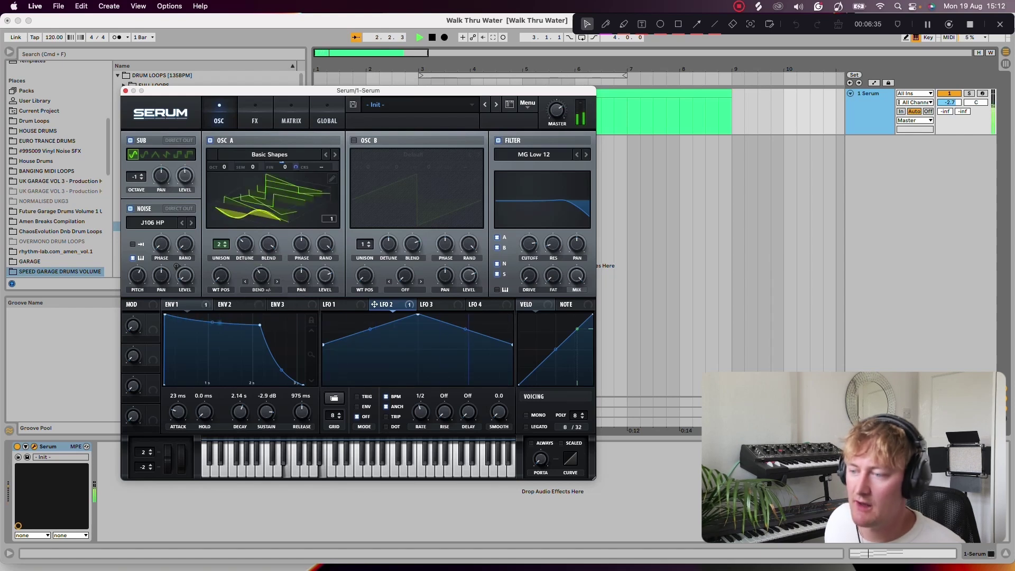
left_click(261, 210)
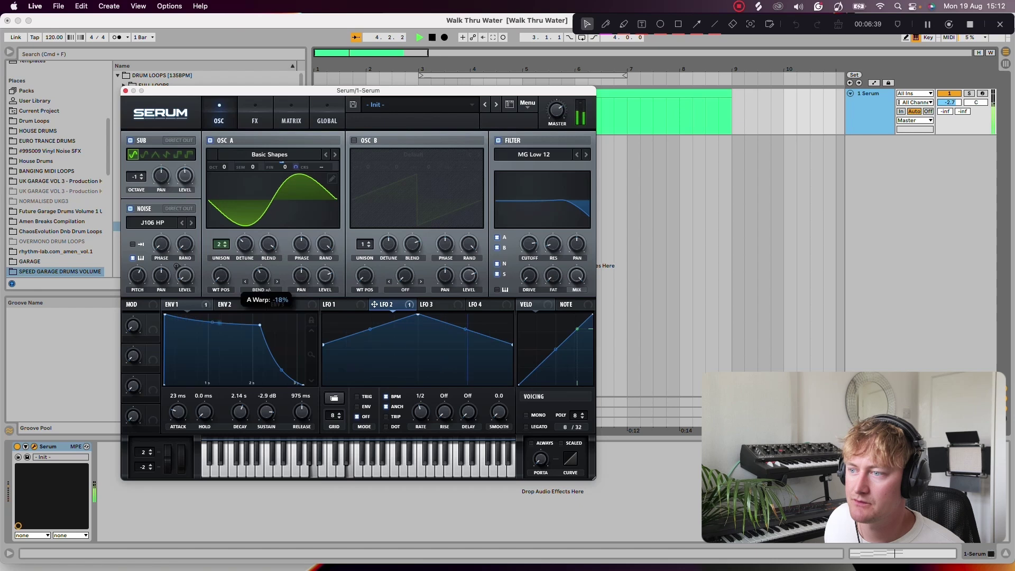
key("space")
- Try the AM (From B) and FM Sub Osc warp modes on oscillator A, auditioning the sub FM with the warp amount at 46%
left_click(354, 141)
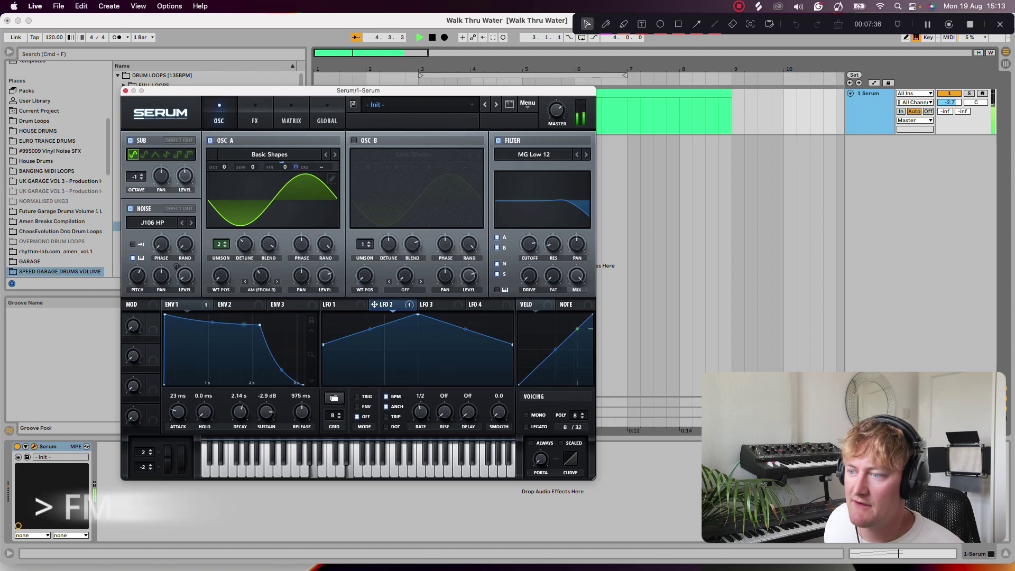
left_click(277, 281)
left_click(261, 289)
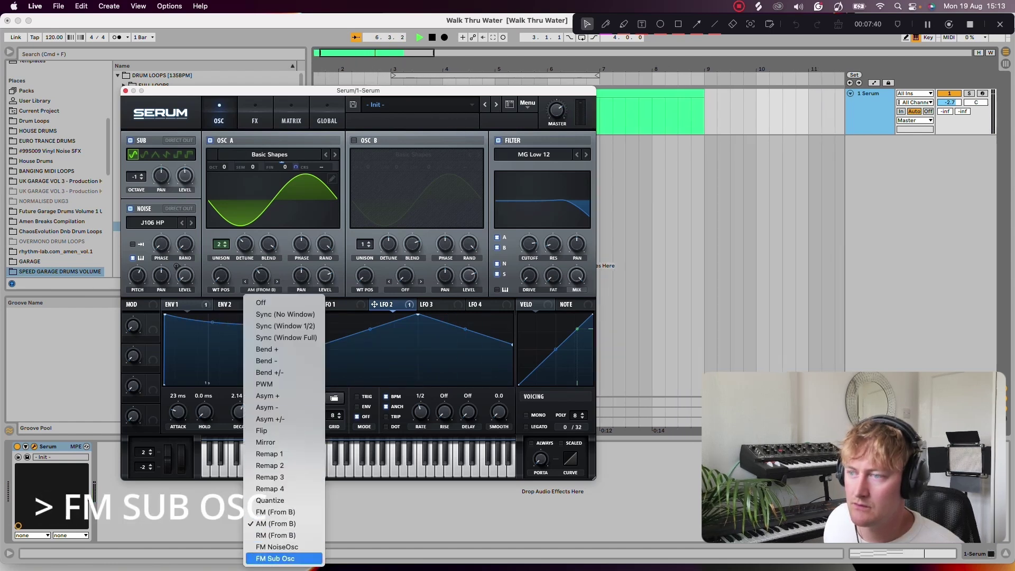
left_click(275, 558)
left_click_drag(259, 294, 260, 288)
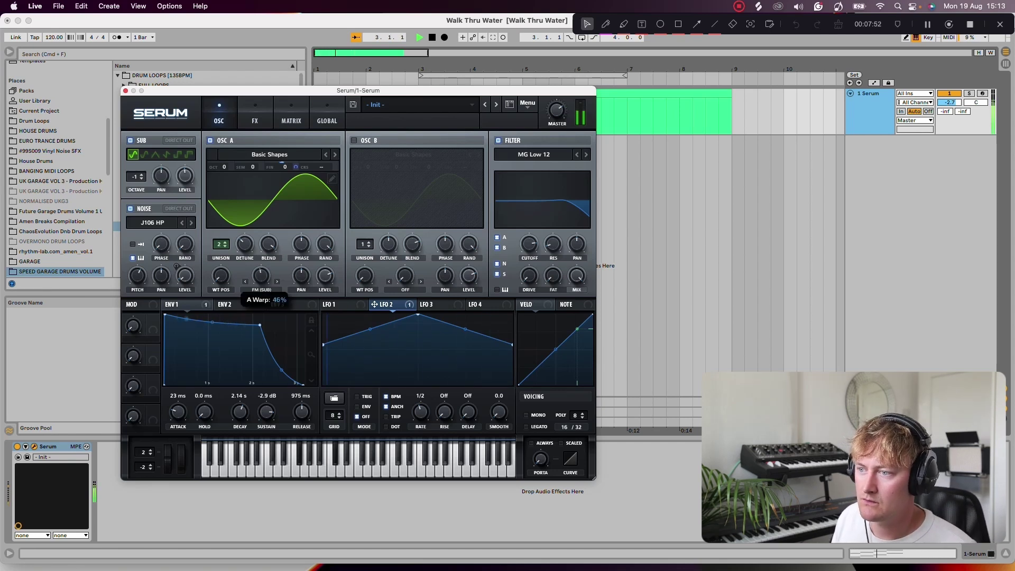
- Switch oscillator A's warp mode to Bend + and lower its warp amount while auditioning the chords
left_click(260, 290)
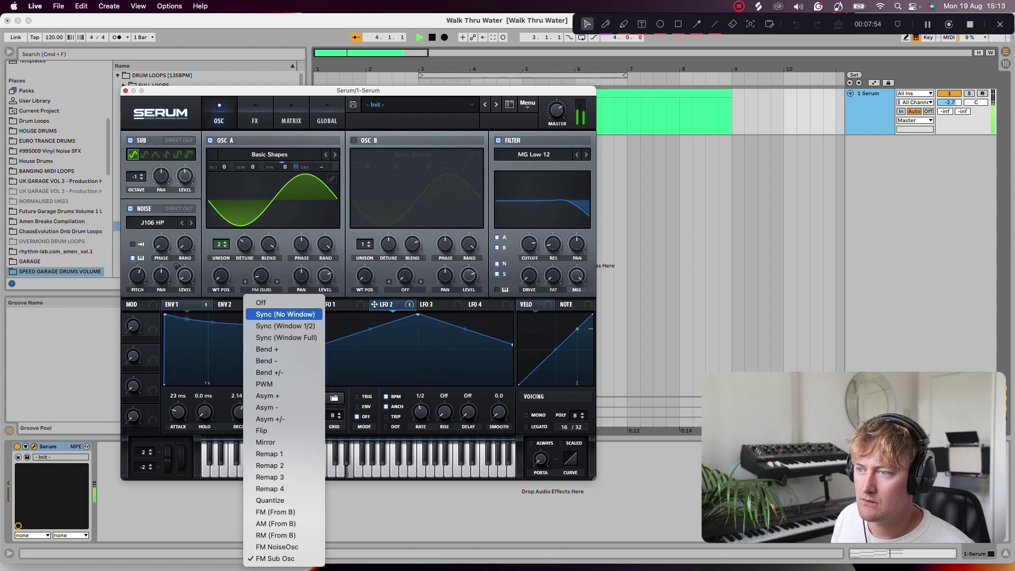
left_click(264, 348)
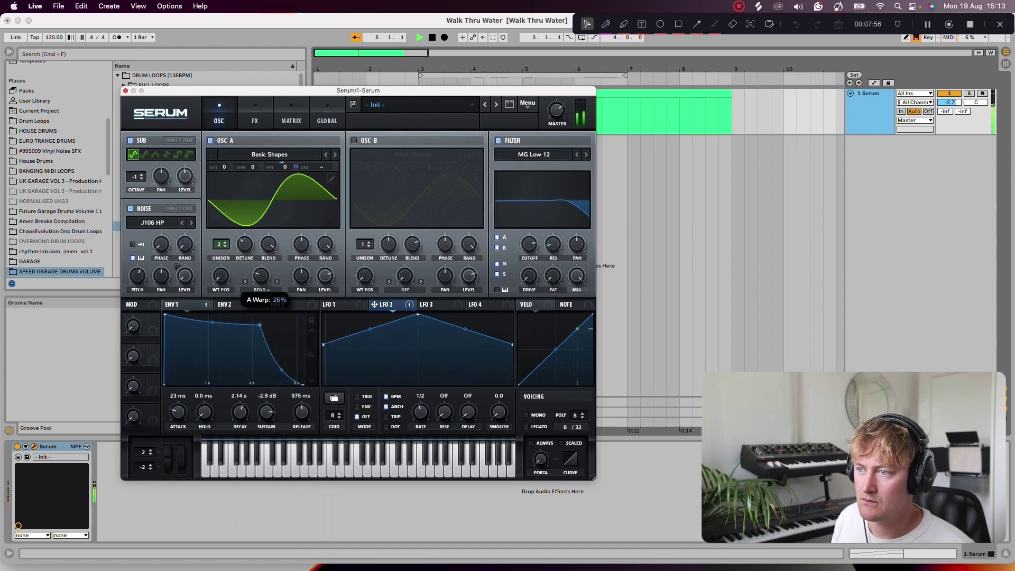
left_click_drag(261, 276, 261, 298)
key("space")
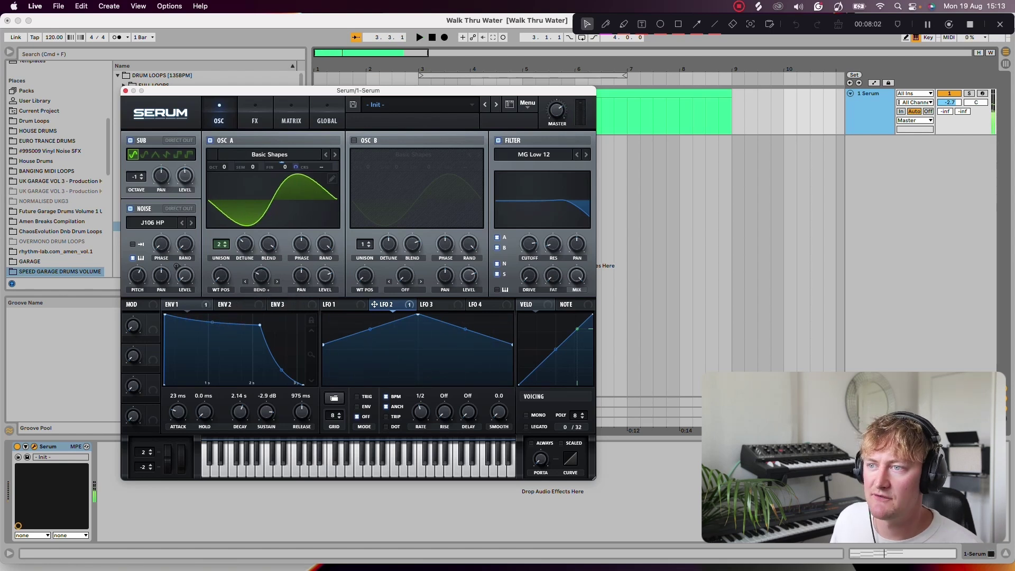
- Add the Hyper/Dimension effect and modulate both the Hyper mix and the Dimension mix with LFO 2
left_click(255, 113)
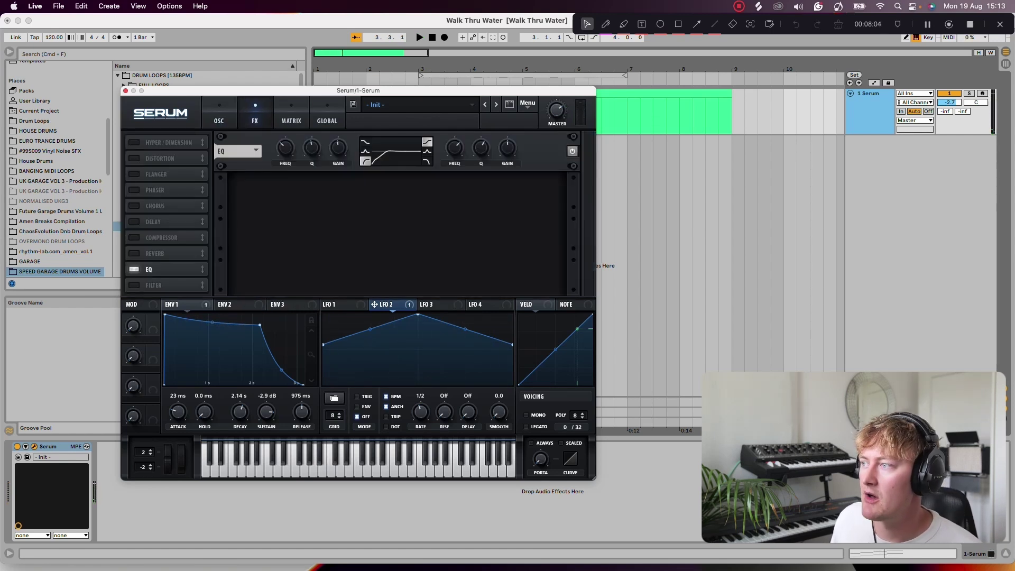
left_click(134, 142)
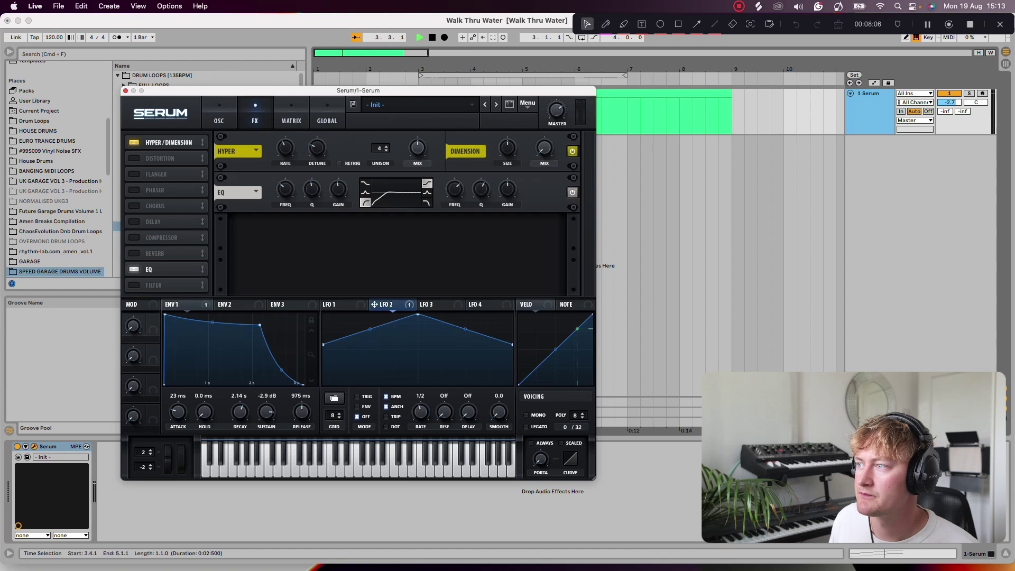
mouse_move(417, 148)
left_click_drag(544, 149, 544, 140)
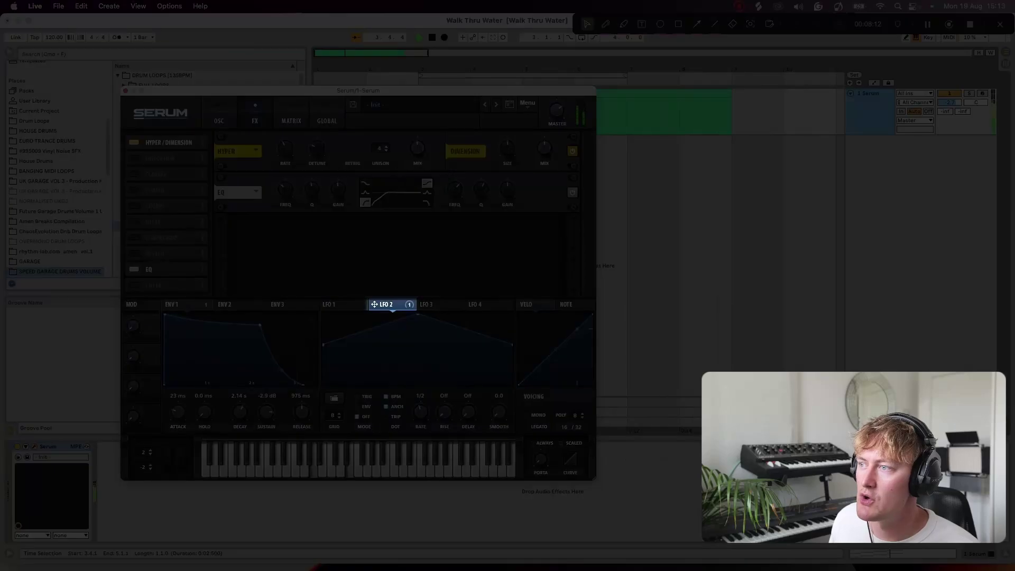
left_click_drag(374, 304, 418, 148)
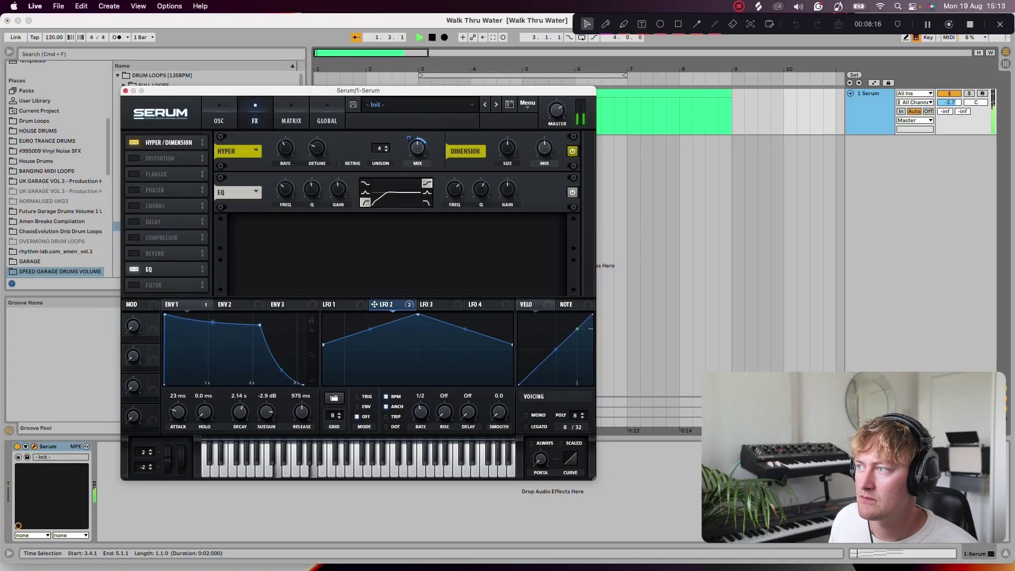
left_click_drag(451, 227, 545, 148)
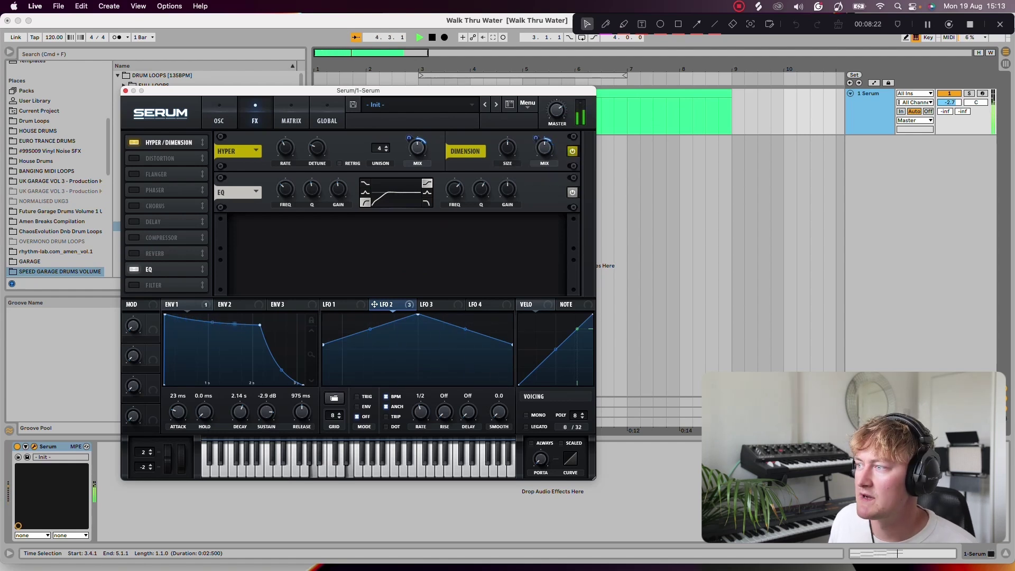
key("space")
- Add the Reverb effect and modulate its mix with LFO 3 at a rate of 1/8
left_click(134, 253)
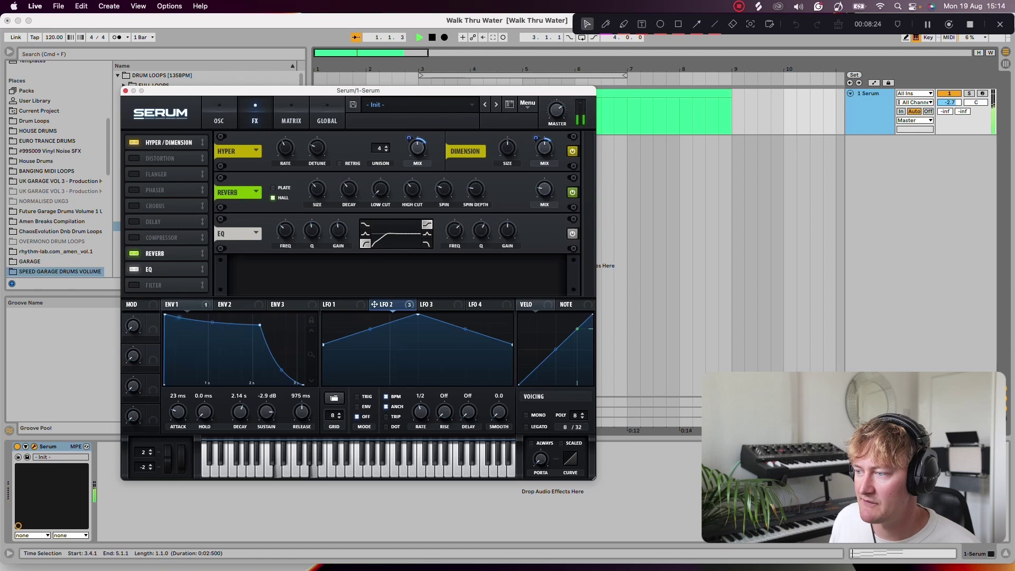
left_click(423, 304)
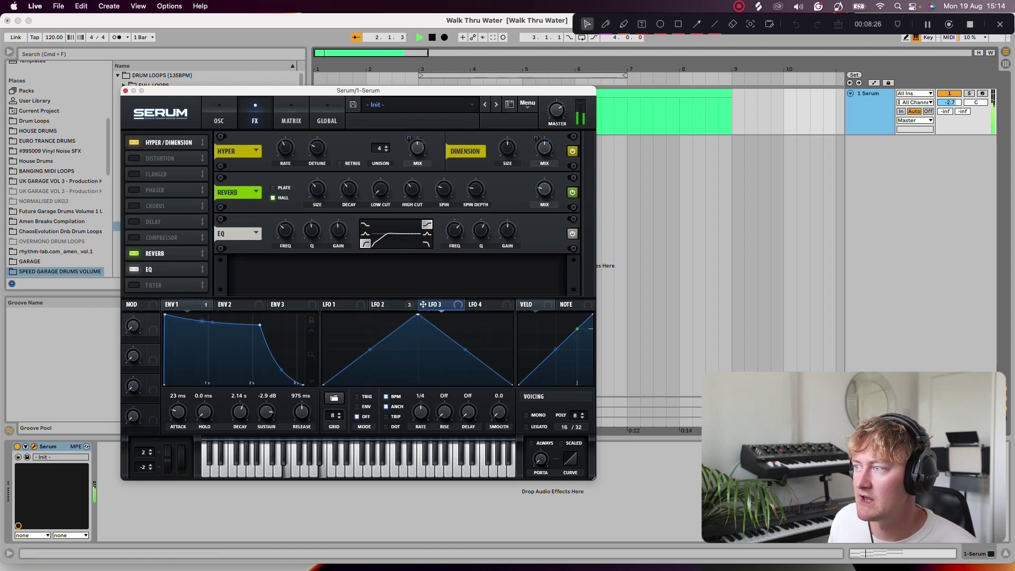
left_click_drag(423, 304, 535, 190)
- Add the Chorus effect with its mix at 28%, modulate that mix with LFO 3, and audition the chords
left_click(134, 205)
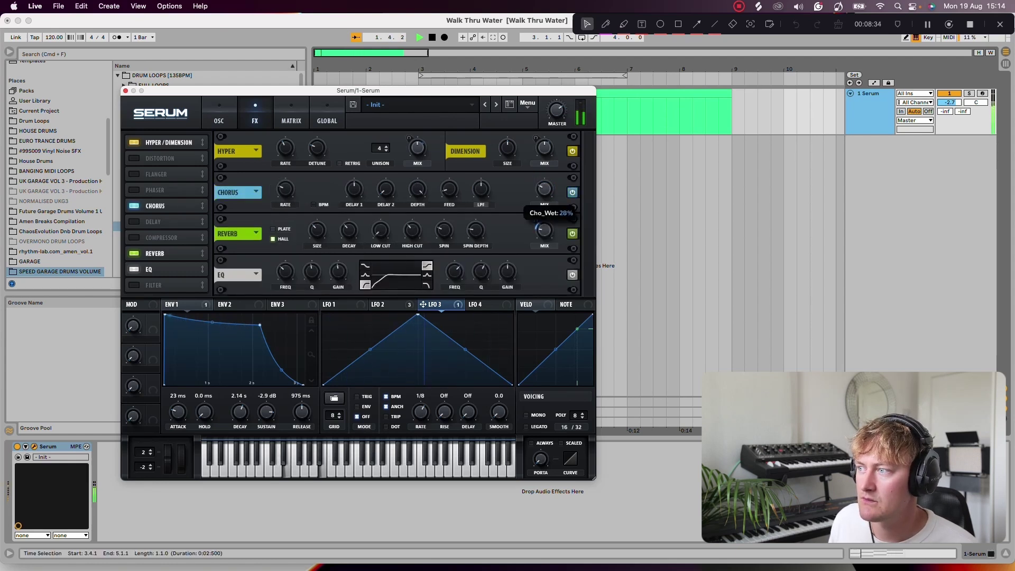
left_click_drag(506, 230, 544, 169)
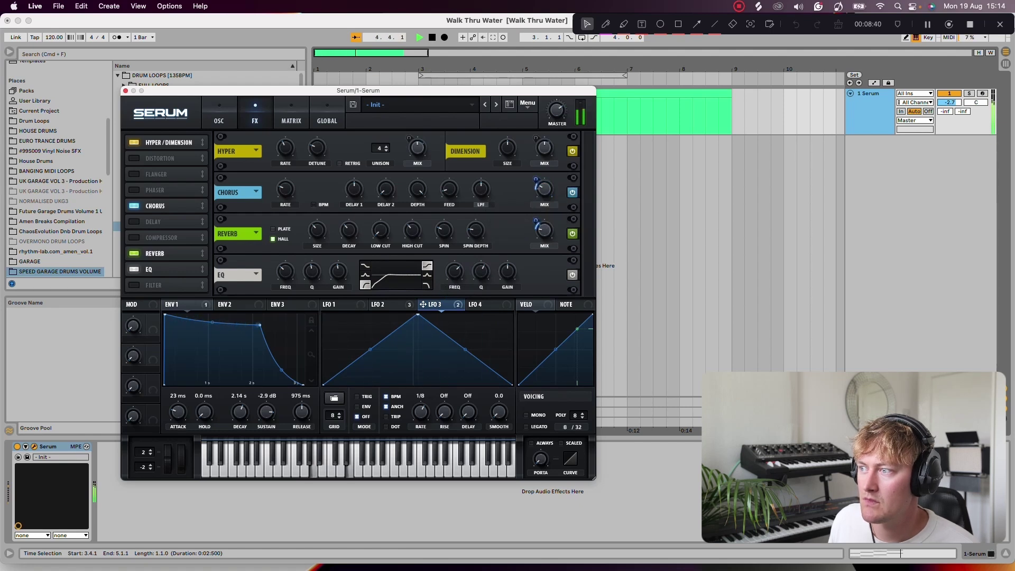
left_click_drag(423, 304, 429, 297)
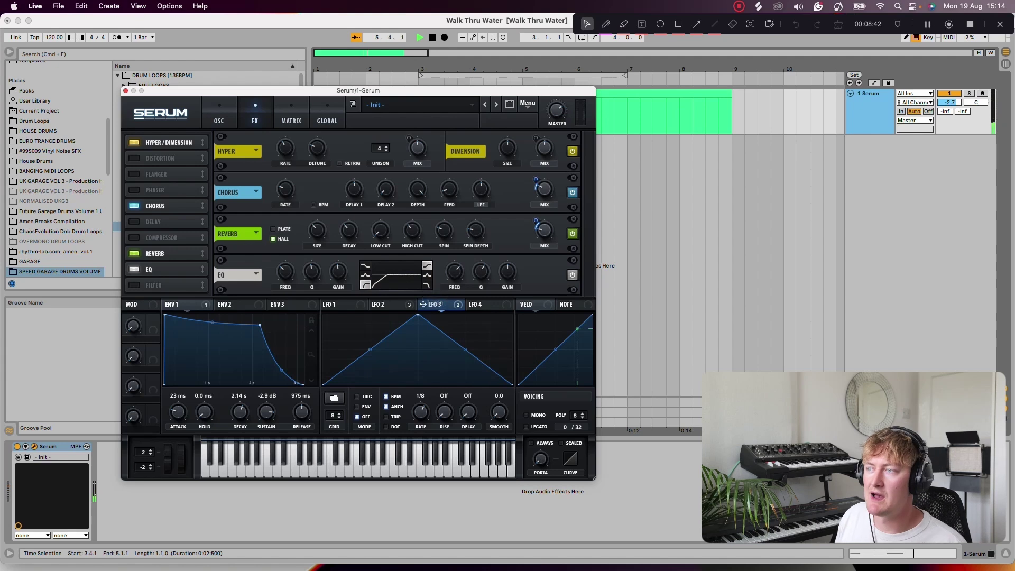
key("space")
- Bypass the chorus, add the Flanger effect, and audition it with its mix at 69%
left_click(572, 192)
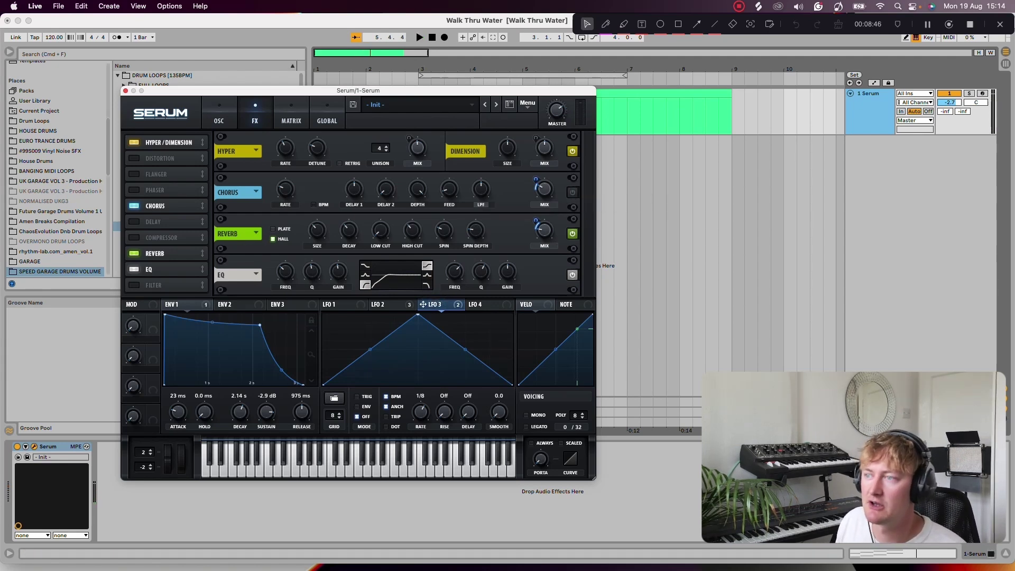
left_click(134, 174)
key("space")
mouse_move(544, 189)
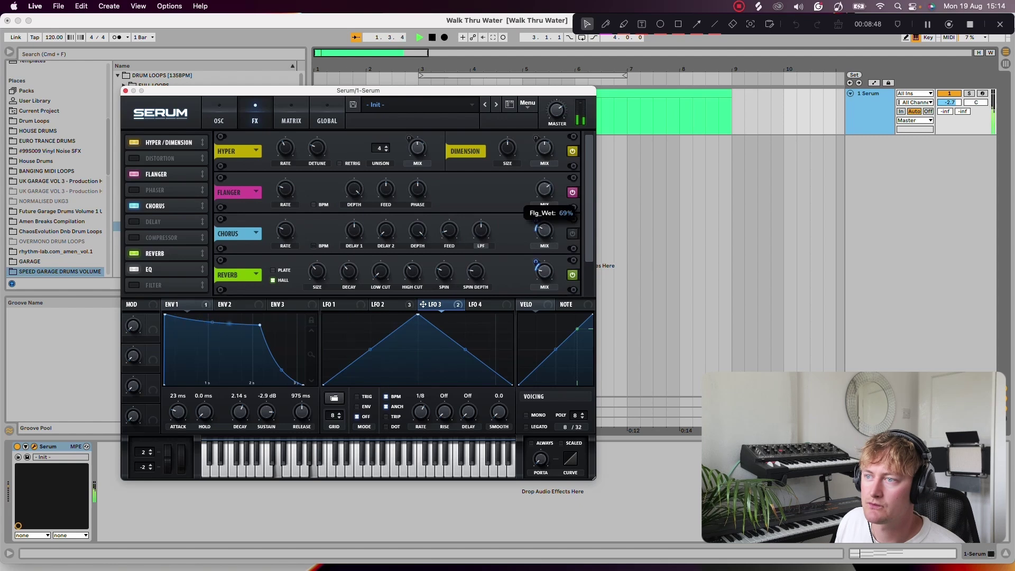
mouse_move(284, 188)
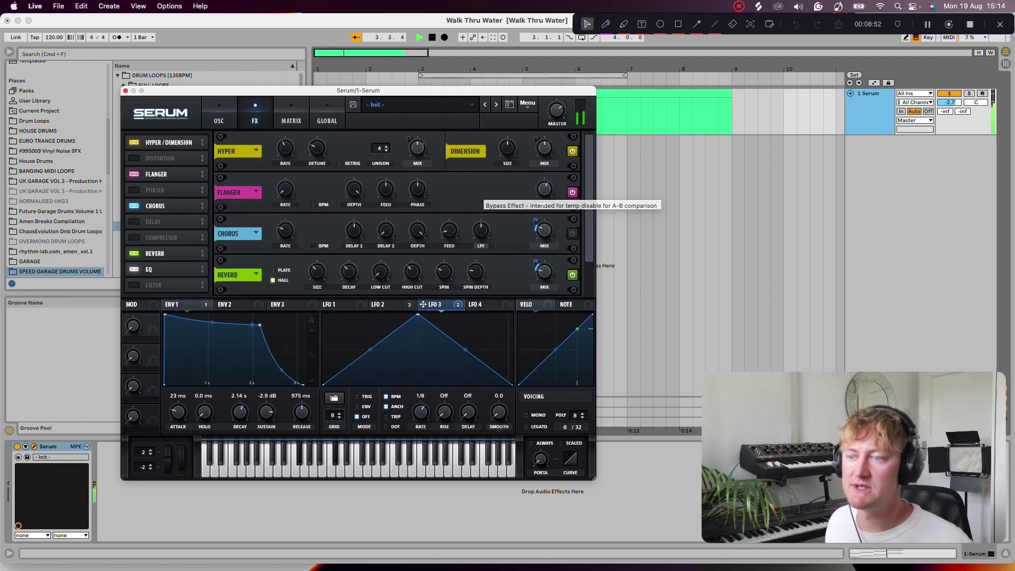
- Assign Macro 1 to oscillator A's Bend + warp amount and raise the macro to audition the change
left_click(219, 120)
key("space")
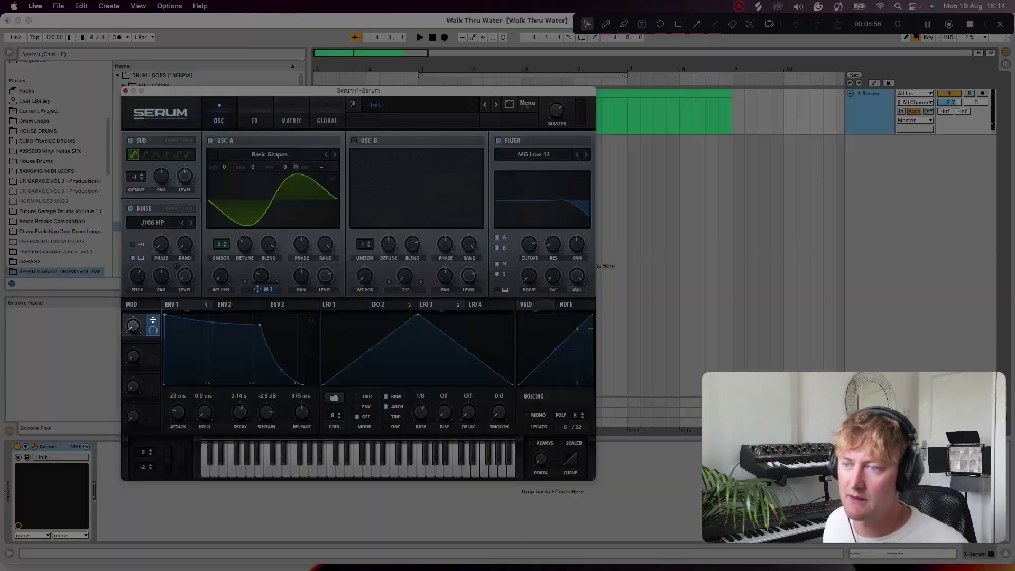
left_click_drag(153, 319, 268, 282)
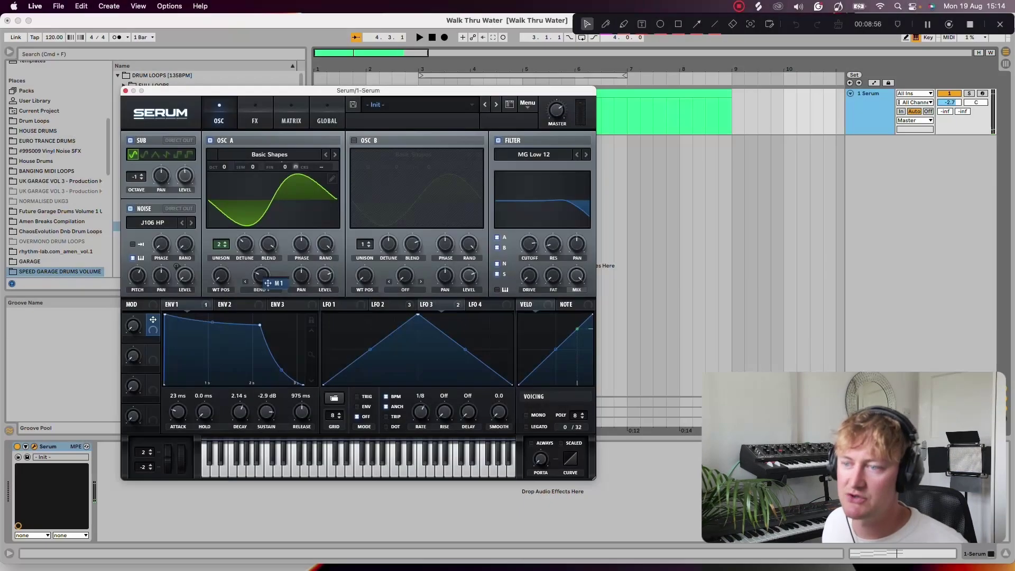
key("space")
mouse_move(133, 325)
left_mouse_down()
mouse_move(133, 251)
mouse_move(133, 310)
left_mouse_up()
key("space")
- Assign Macro 1 to the filter cutoff and to the Dimension effect's mix as well
left_click_drag(376, 279, 529, 244)
left_click(255, 120)
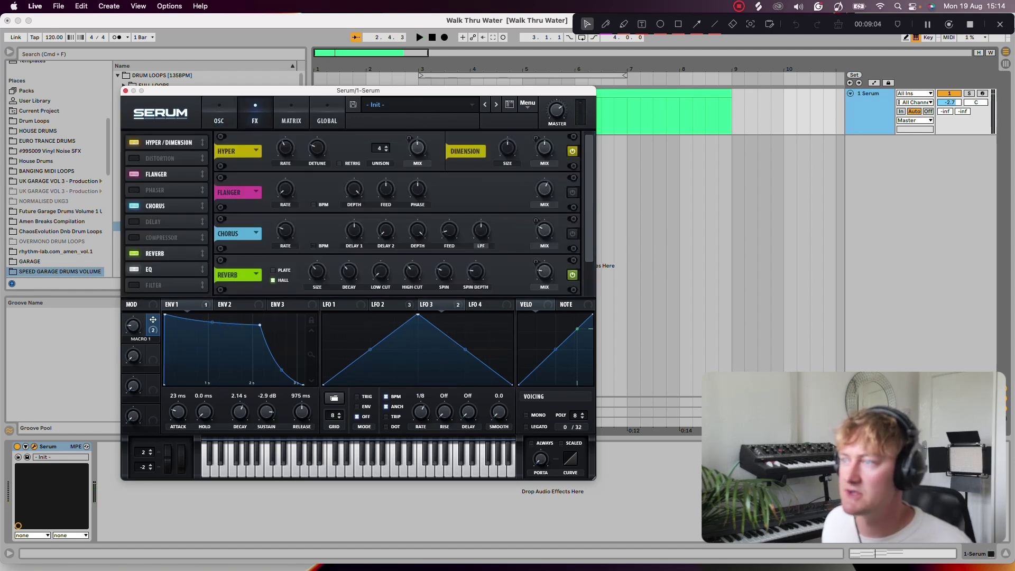
left_click_drag(152, 320, 545, 153)
left_click(219, 118)
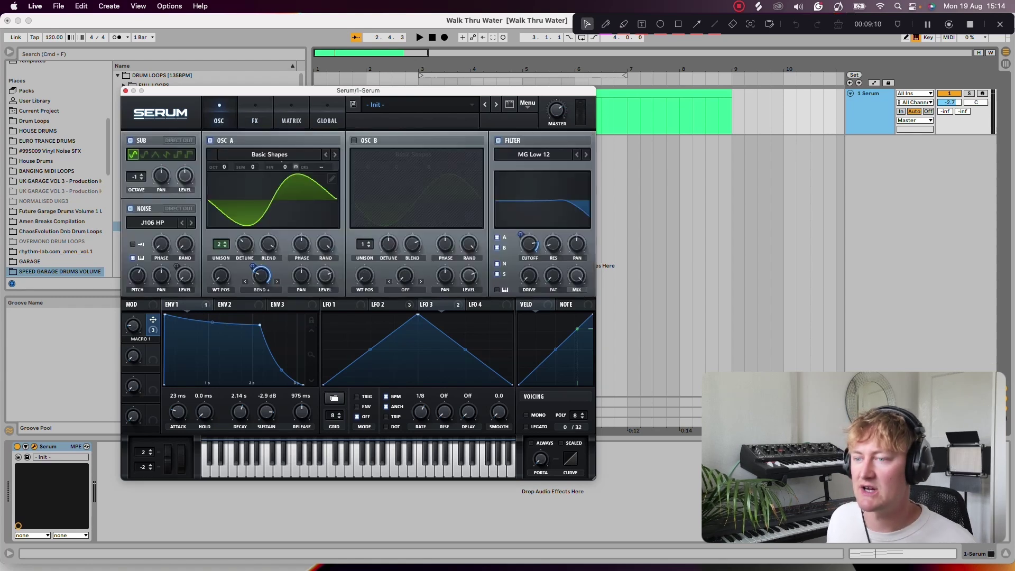